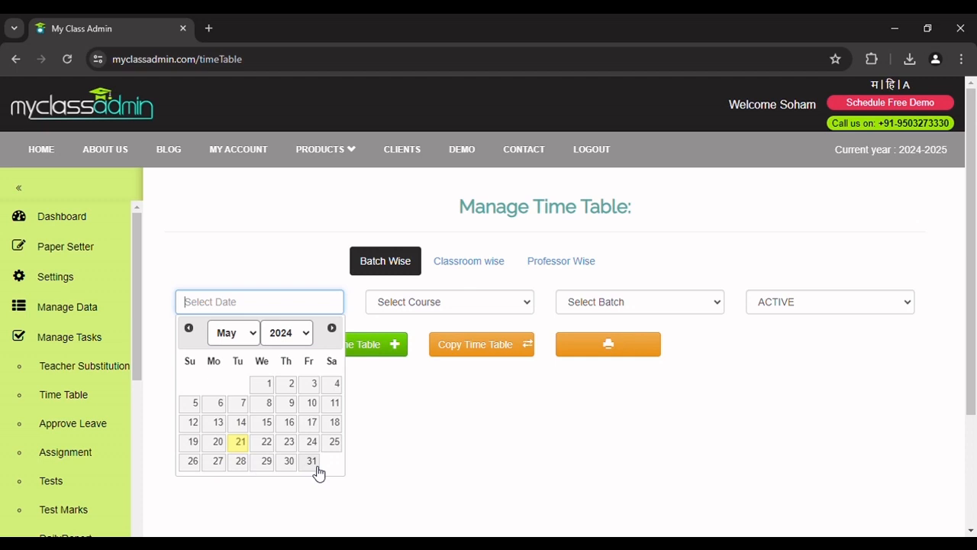
Step: Choose the Bsc IT course and Batch 1 for the batch-wise timetable
click(420, 400)
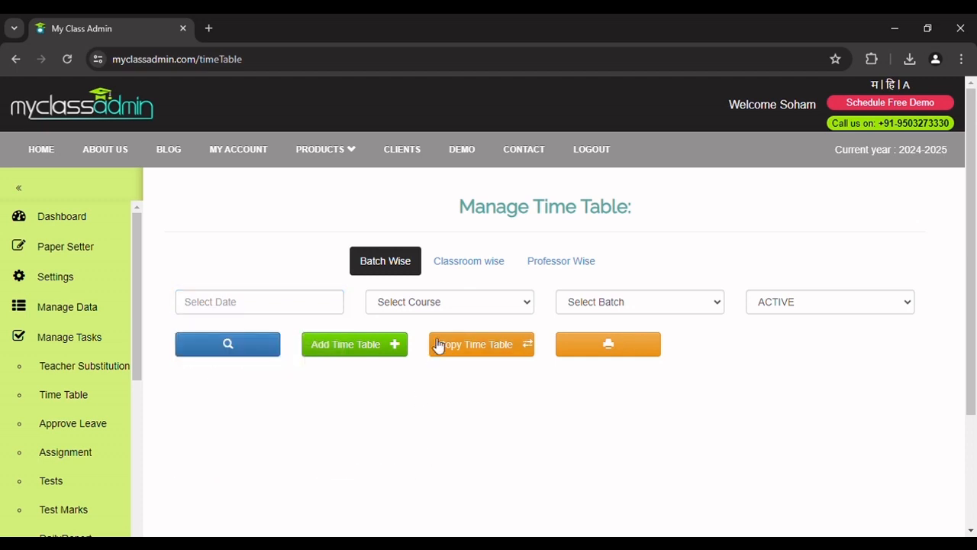
click(449, 304)
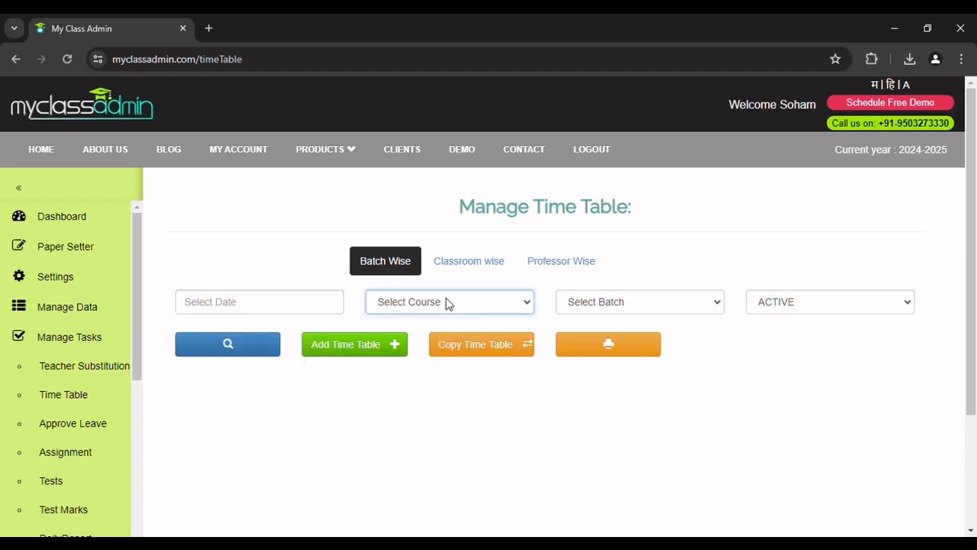
click(427, 346)
click(596, 303)
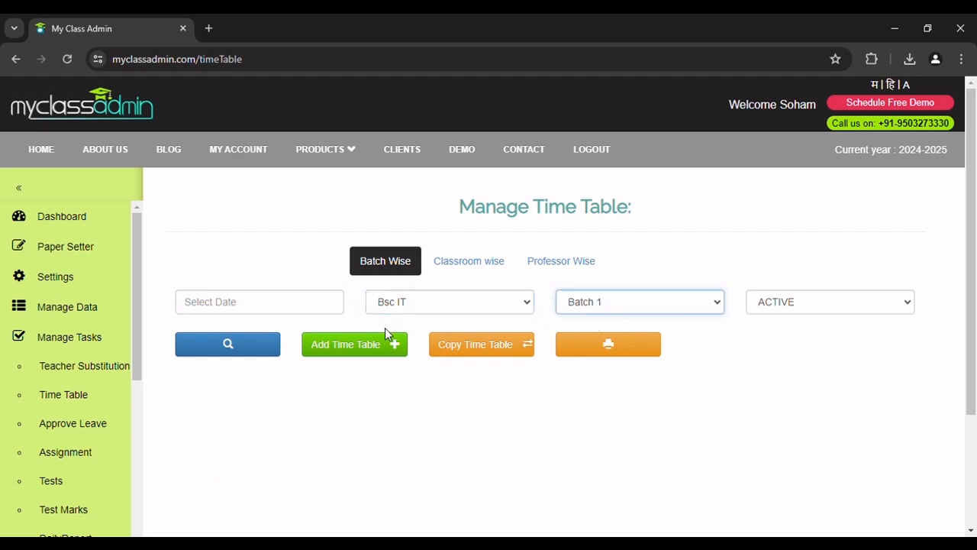
Step: Start a timetable entry dated 27-05-2024 for Data Logic Application, assigning its professor and classroom 1
click(368, 350)
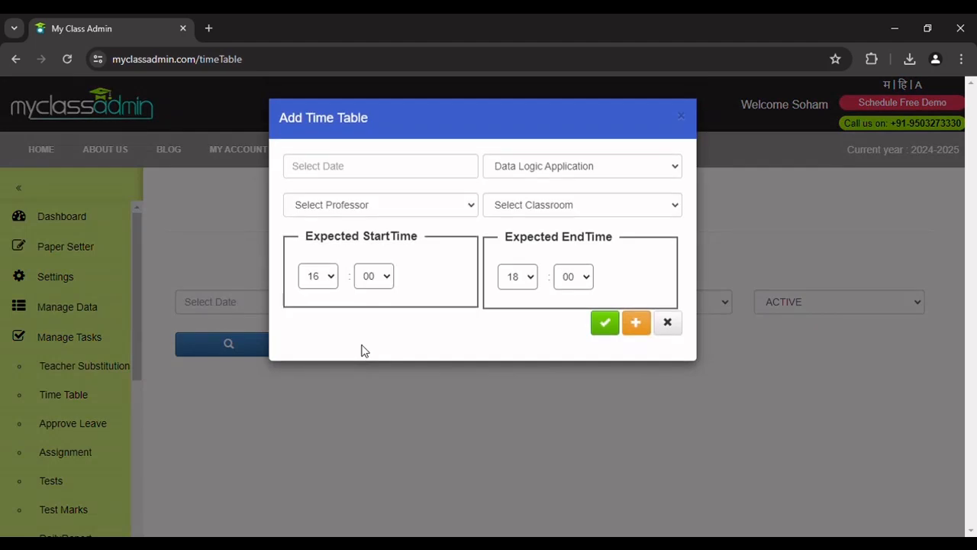
click(380, 173)
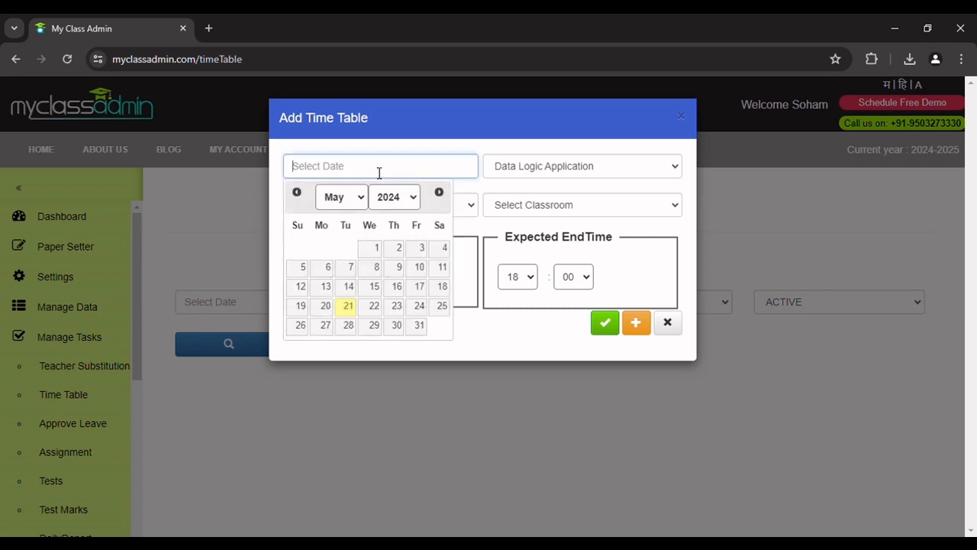
click(326, 325)
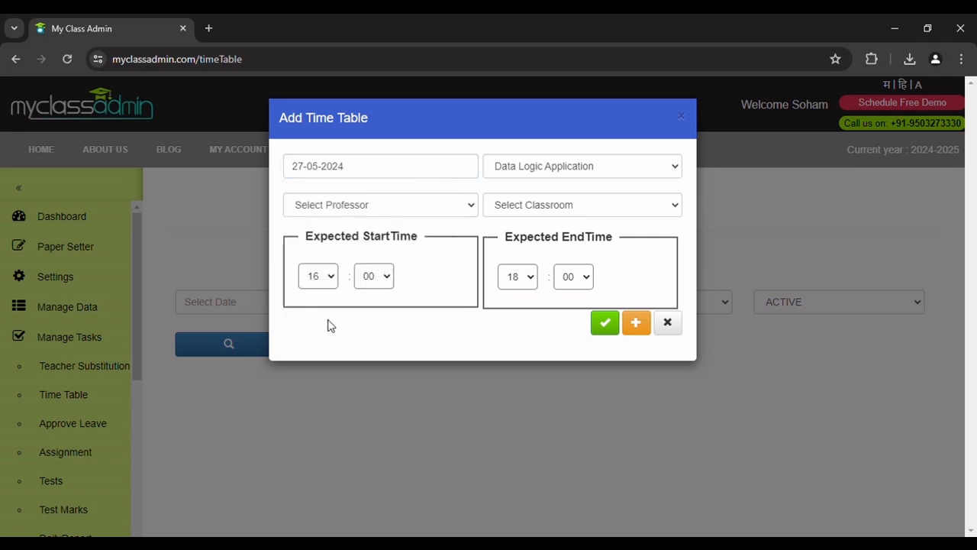
click(528, 174)
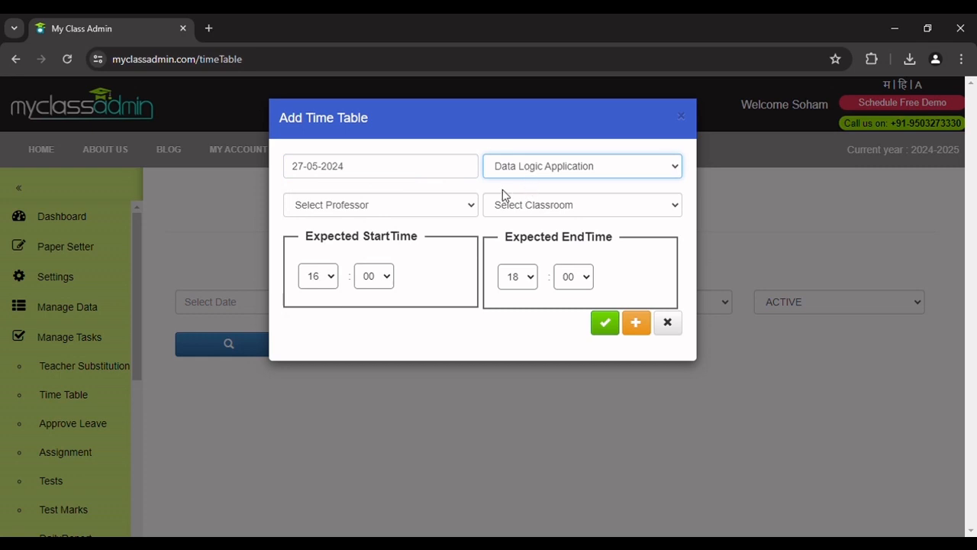
click(364, 210)
click(358, 240)
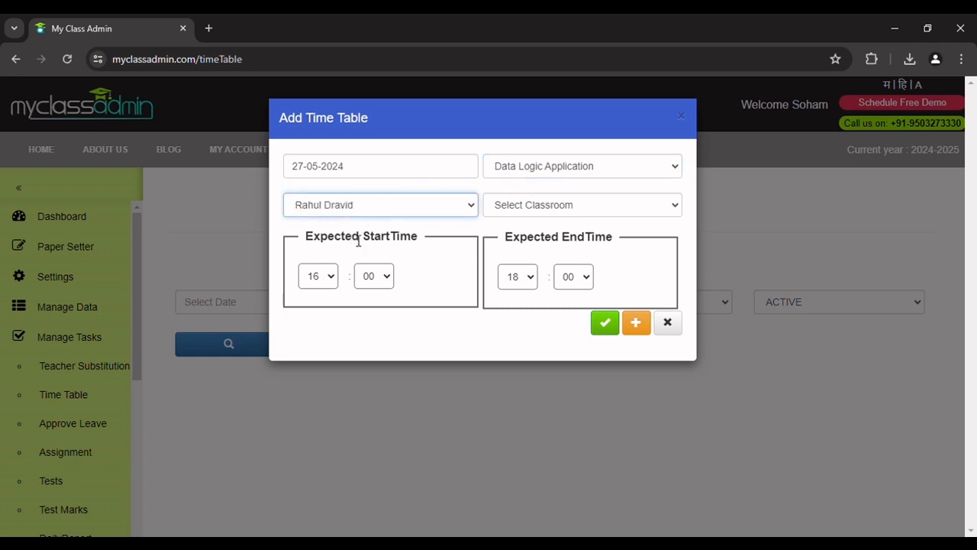
click(526, 208)
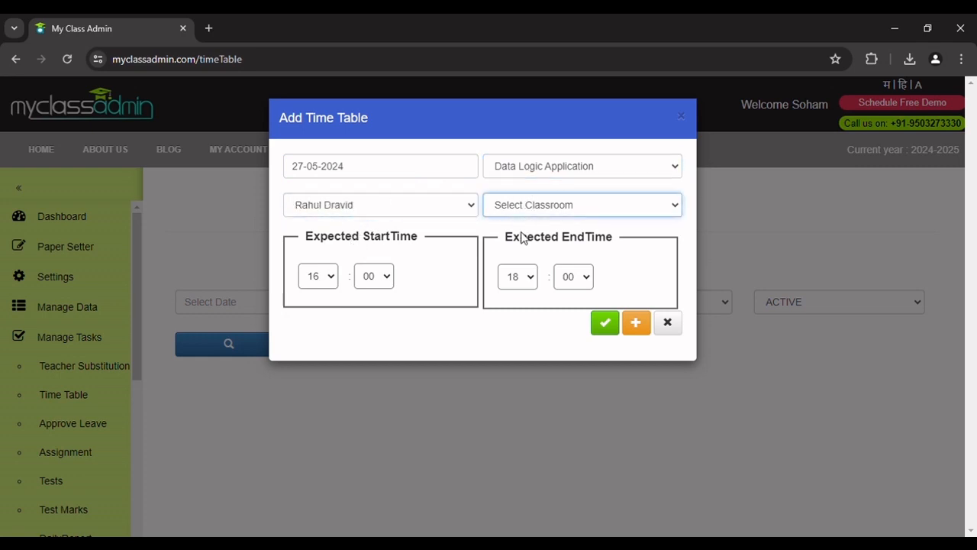
click(522, 238)
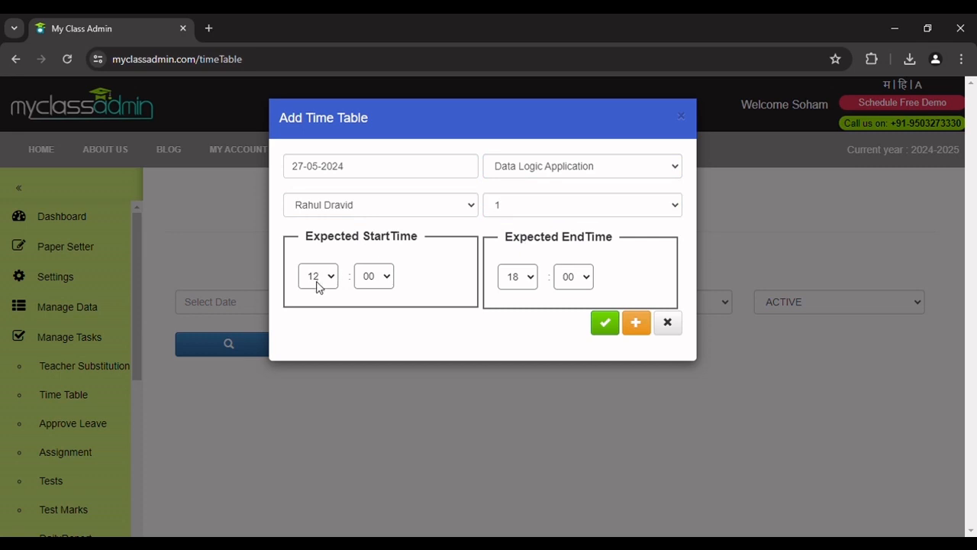
Step: Set the entry's expected start time to 14:00 and its expected end time to 16:00
click(317, 201)
click(533, 278)
click(523, 228)
Step: Add a second entry dated 28-05-2024 for Python Programming, assigning its professor and classroom 1
click(637, 324)
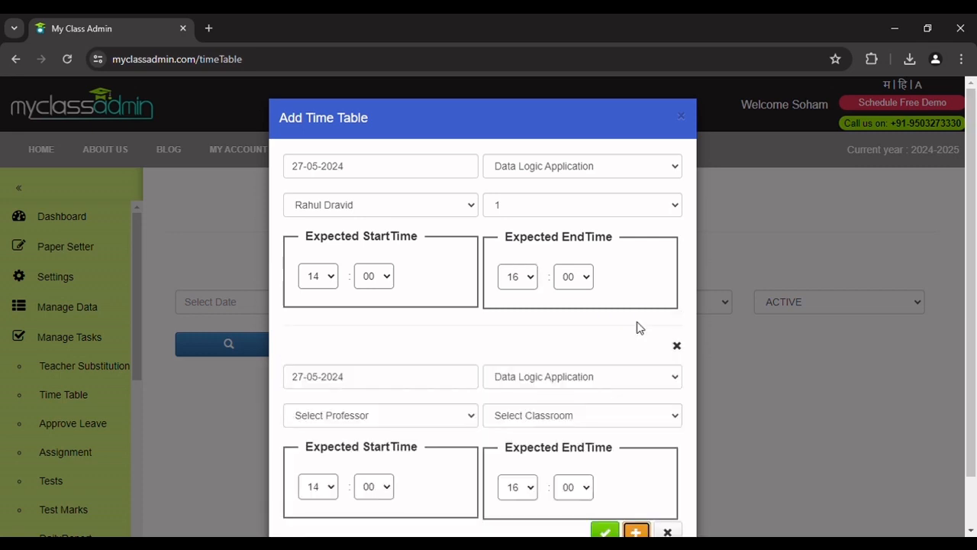
scroll(640, 326, down, 1)
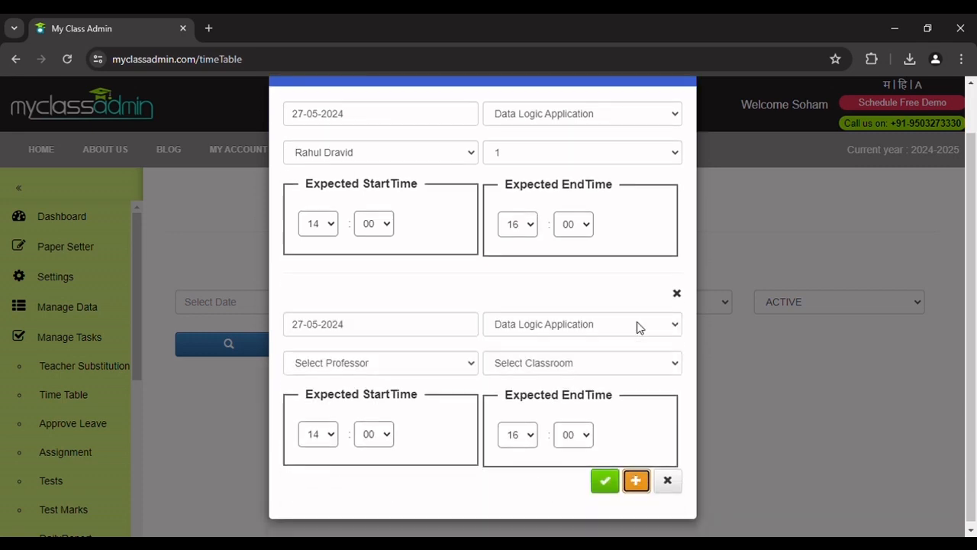
click(366, 331)
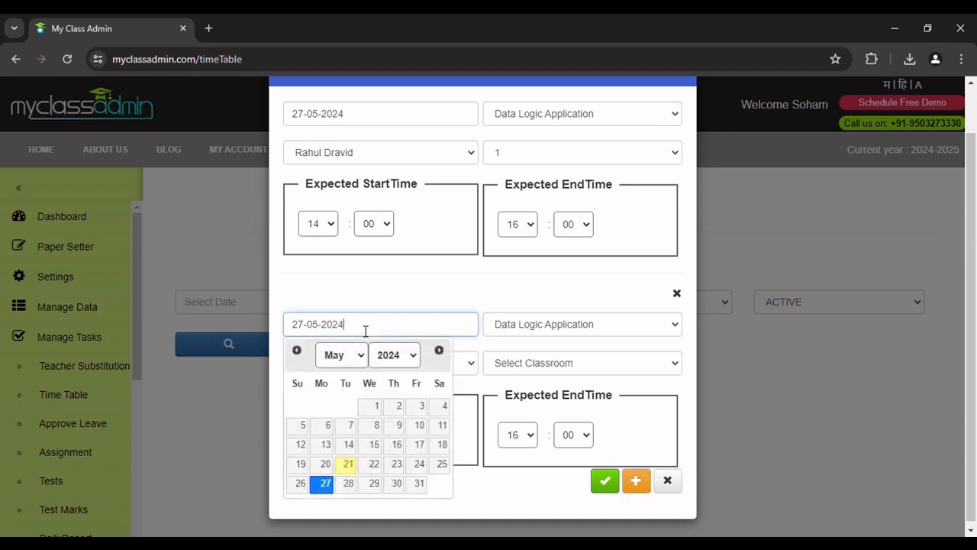
click(358, 486)
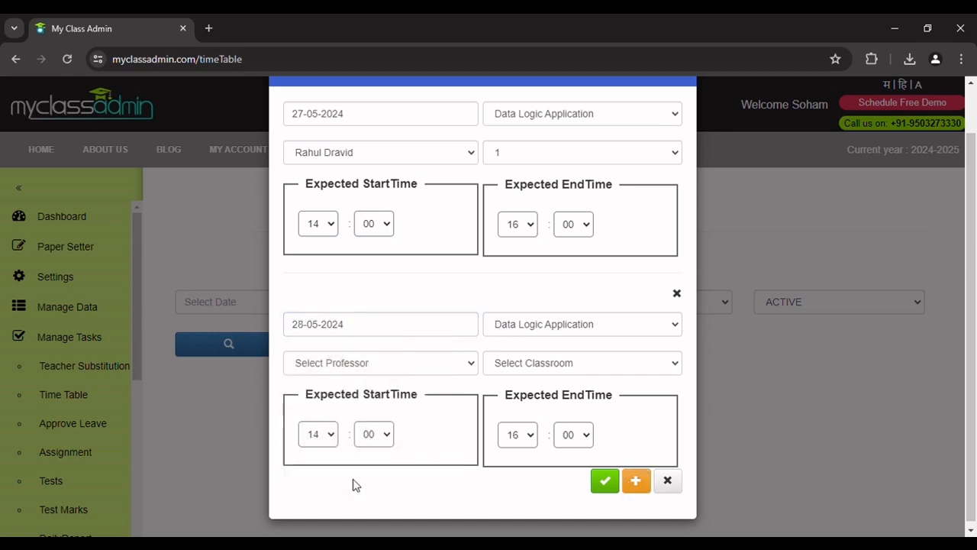
click(541, 333)
click(541, 356)
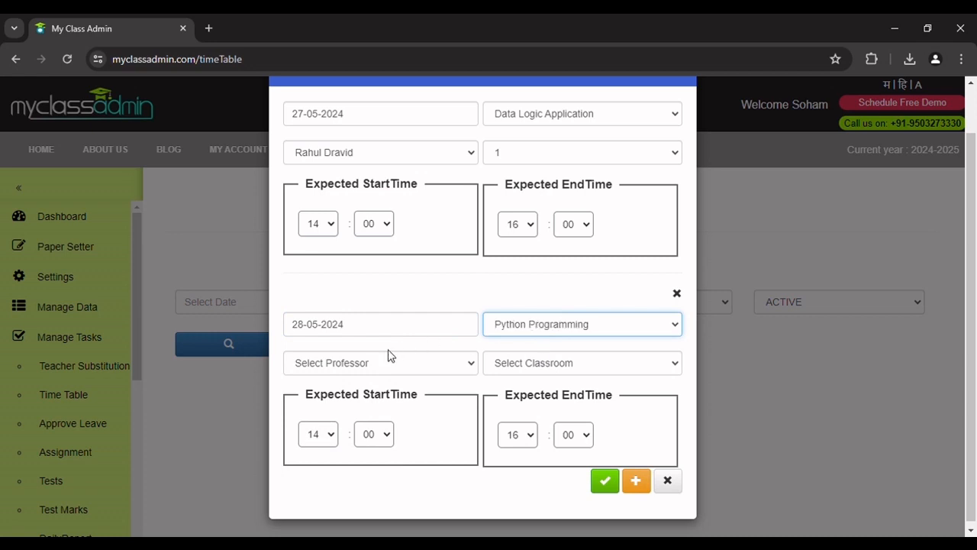
click(374, 368)
click(359, 406)
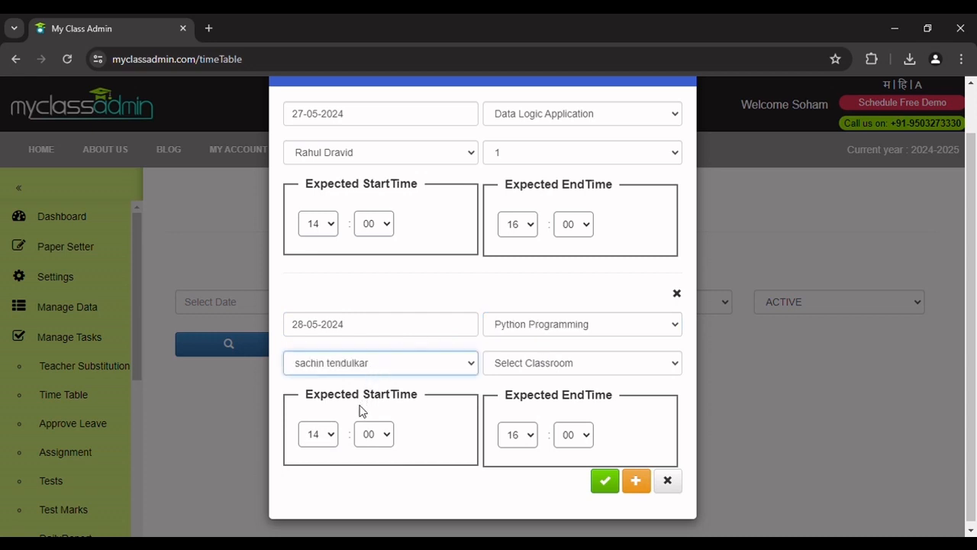
click(538, 369)
click(541, 398)
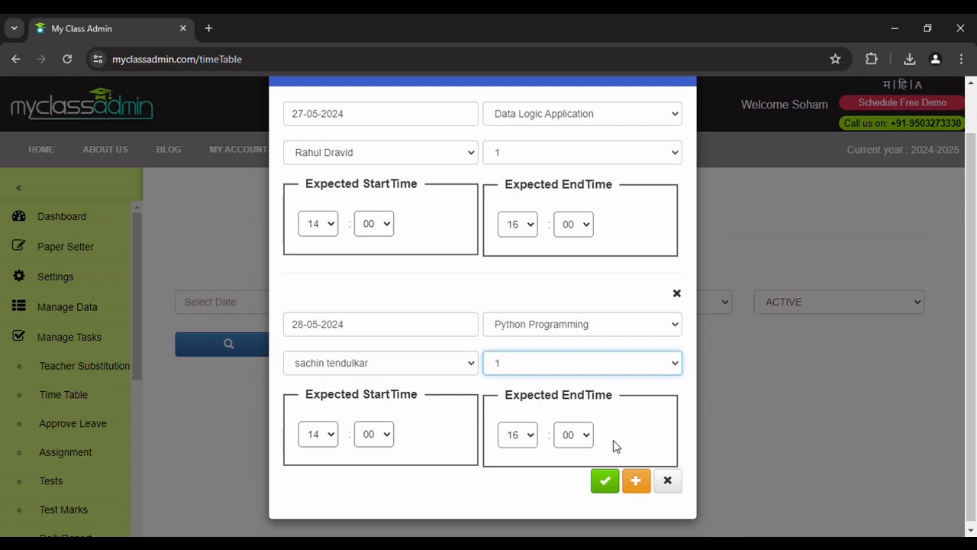
Step: Add classroom 1 entries with professors for Core Java on 29-05-2024, Computer Networking on 30-05-2024 and Applied Mathematics on 31-05-2024
click(637, 482)
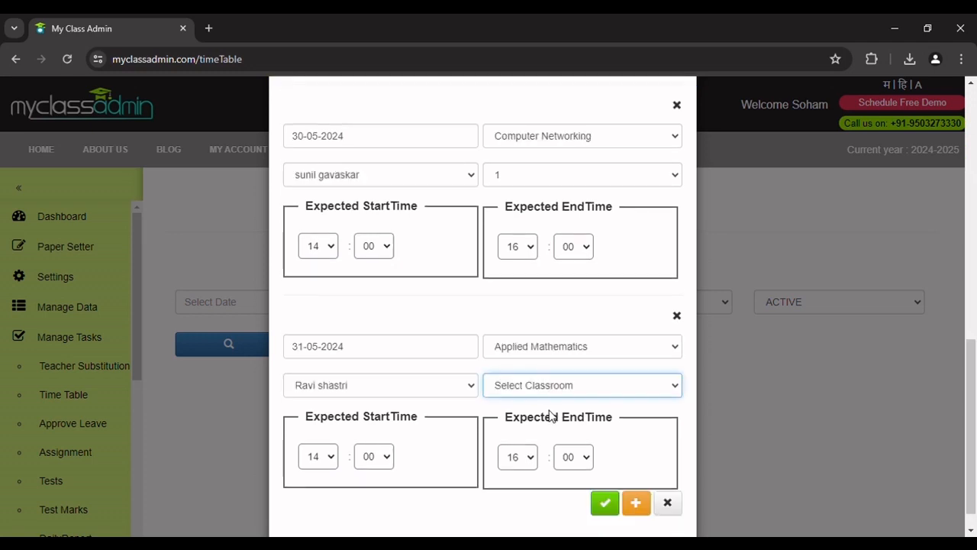
Step: Review the timetable entries from 27-05-2024 to 31-05-2024, submit them and choose to combine them
scroll(501, 298, up, 10)
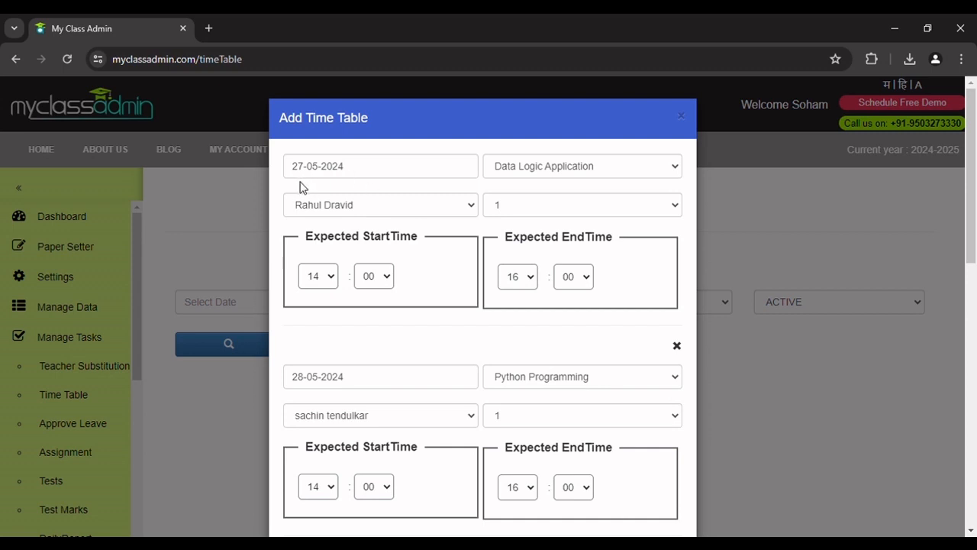
scroll(307, 384, down, 3)
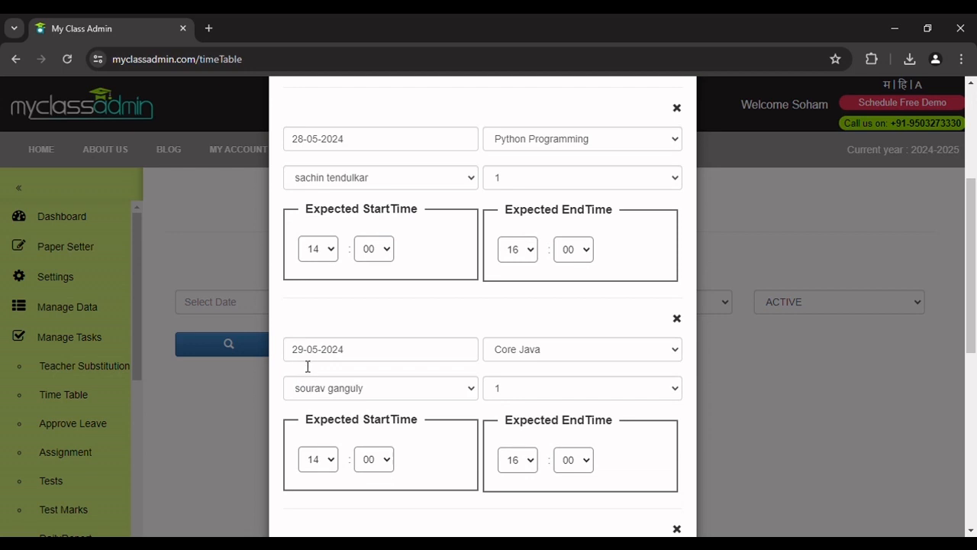
scroll(306, 370, down, 3)
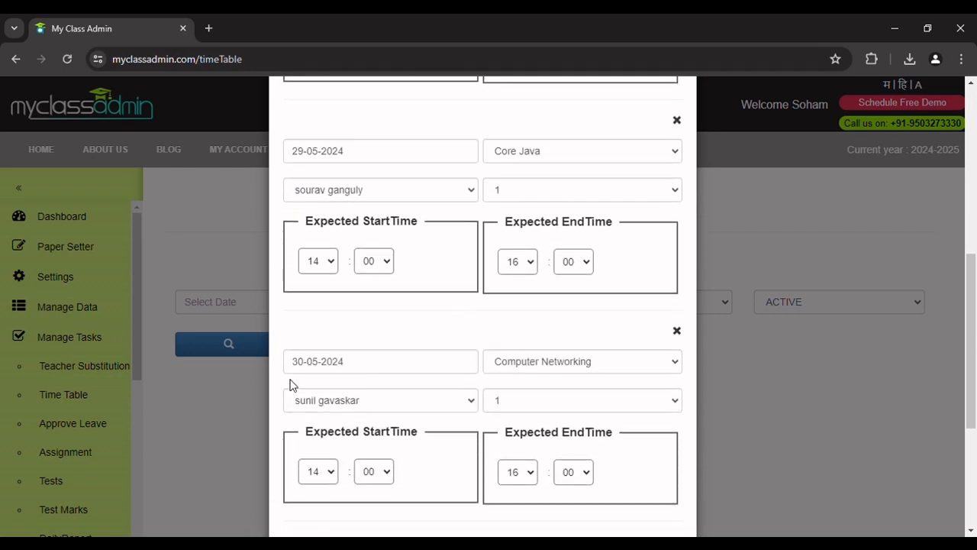
scroll(313, 374, down, 3)
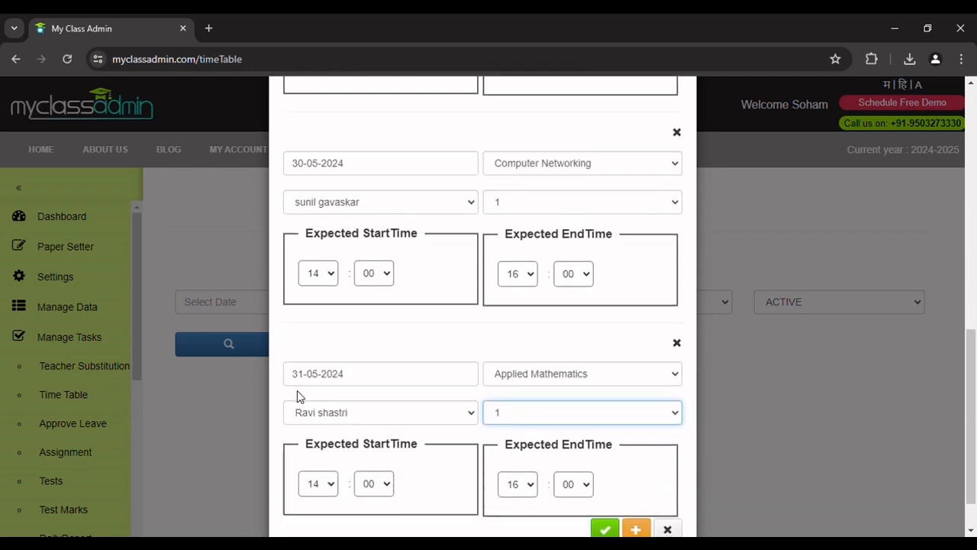
scroll(555, 373, down, 1)
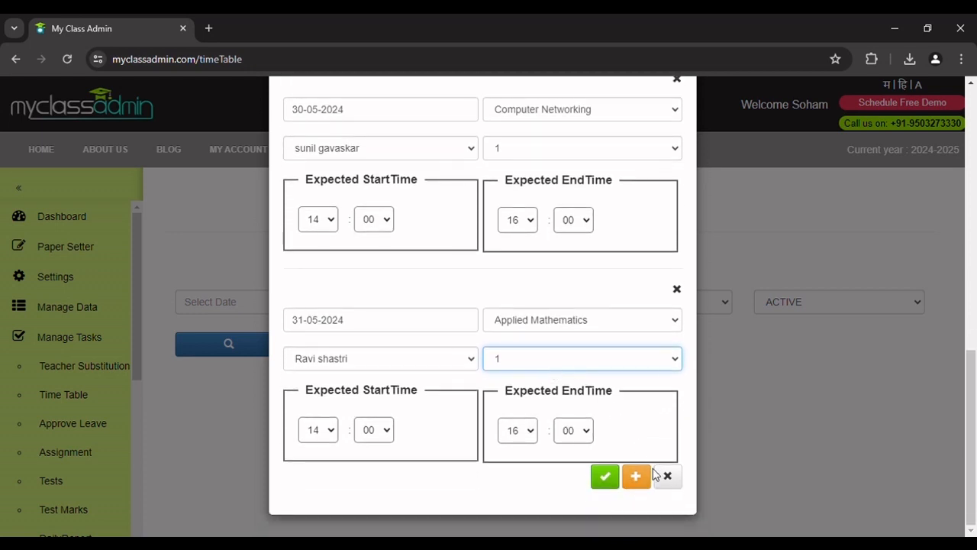
click(610, 478)
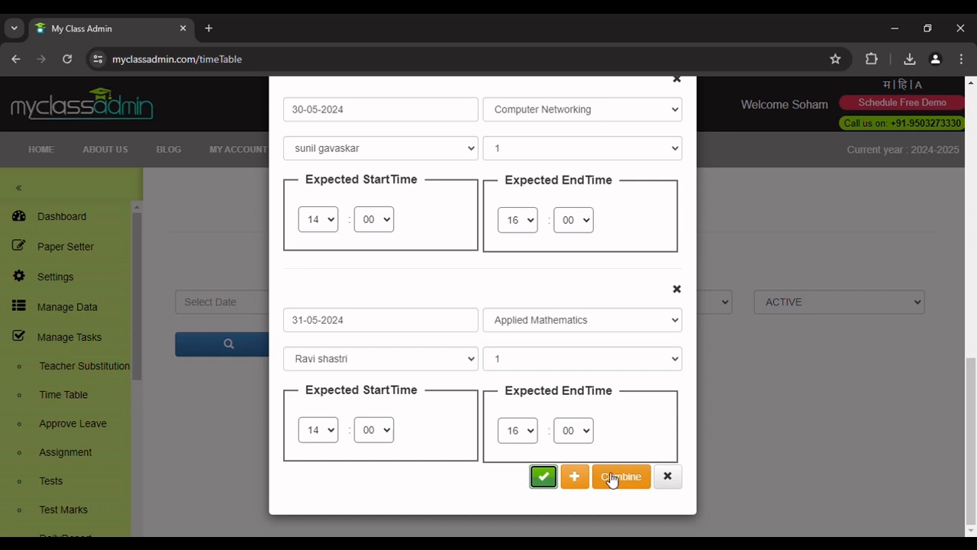
click(611, 477)
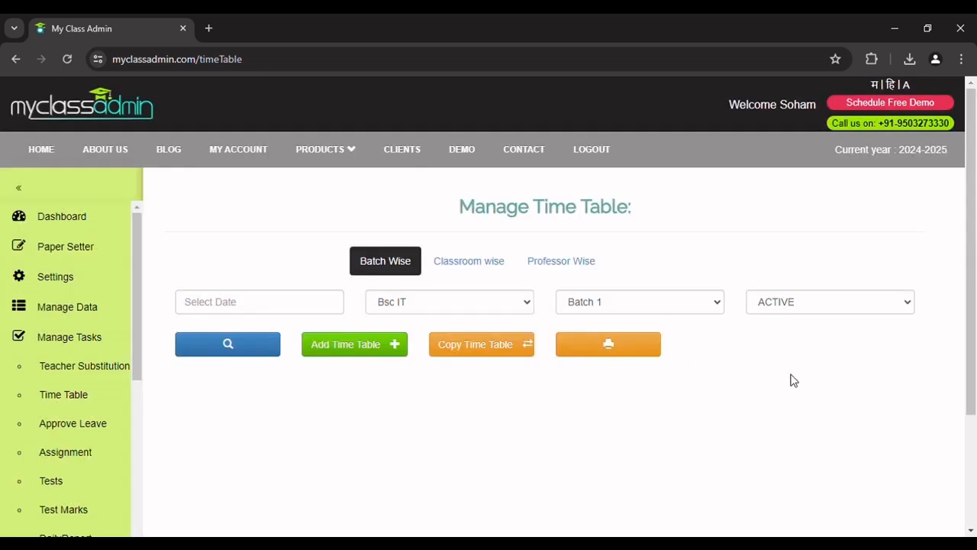
Step: Search the batch-wise timetable for 27-05-2024 and review the lectures scheduled that day
click(258, 308)
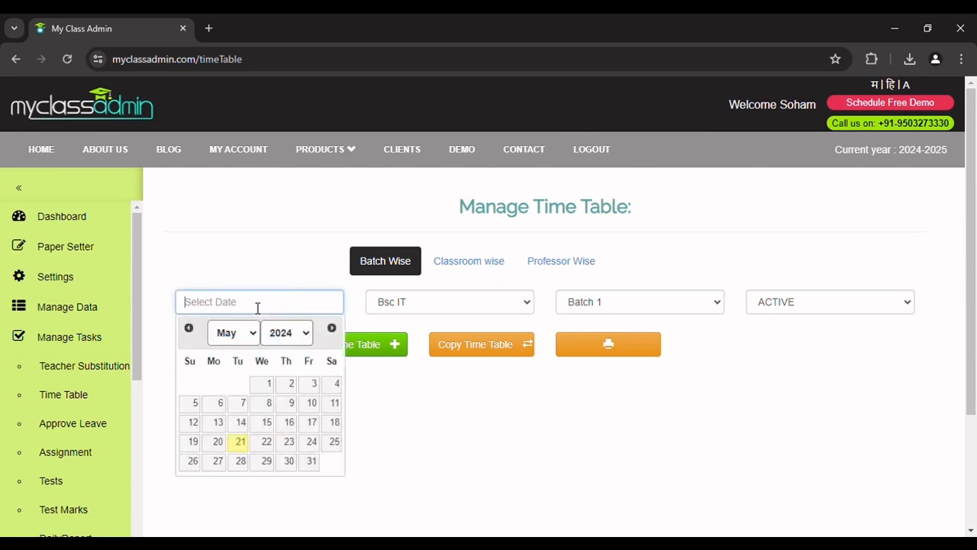
click(218, 461)
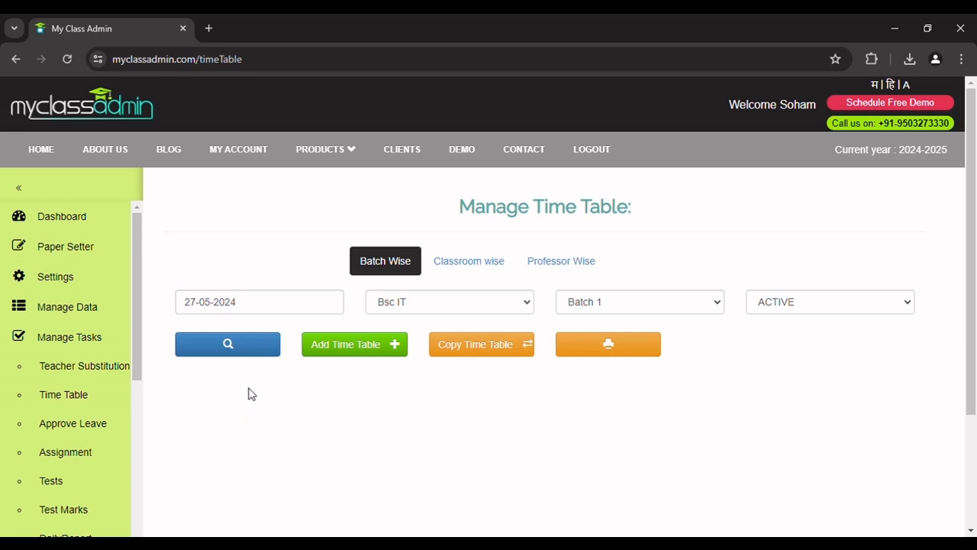
click(238, 349)
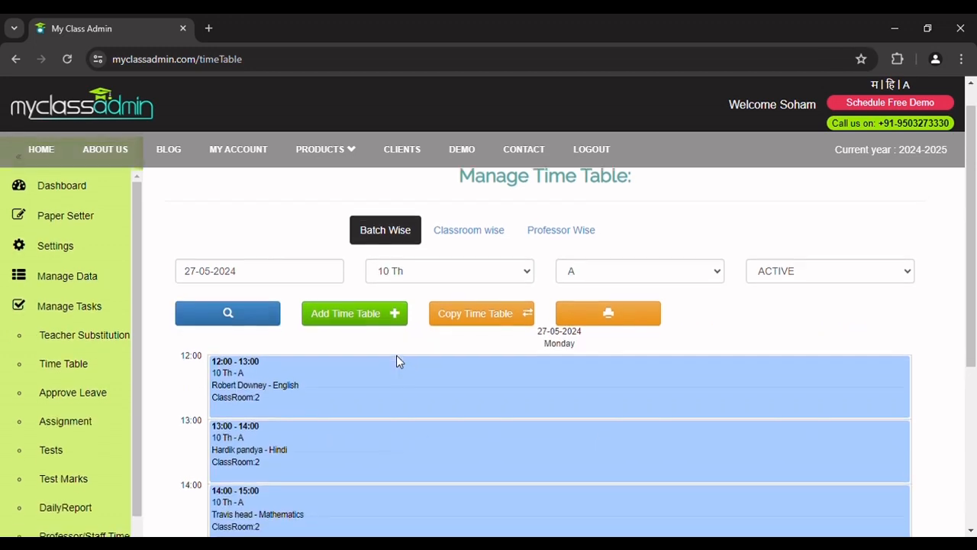
scroll(396, 359, down, 3)
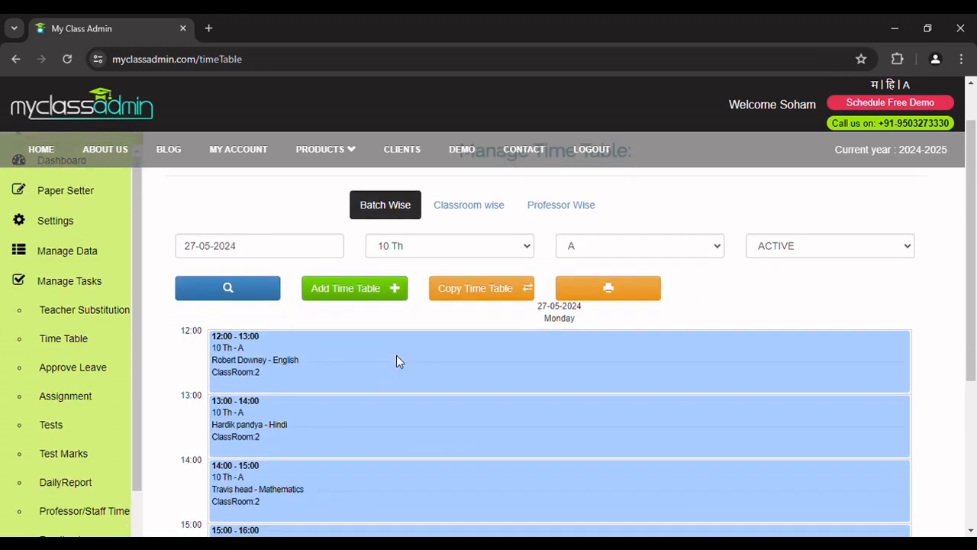
scroll(396, 359, down, 1)
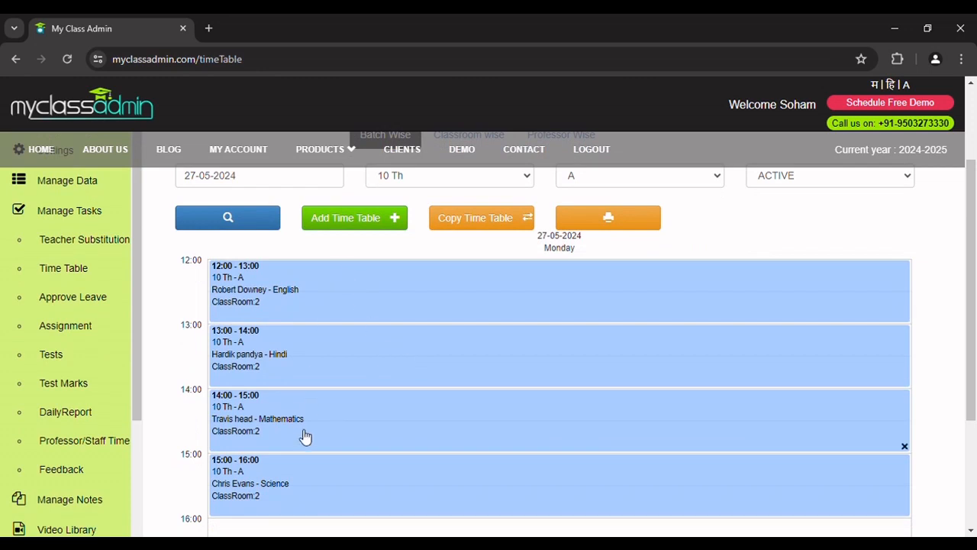
click(257, 182)
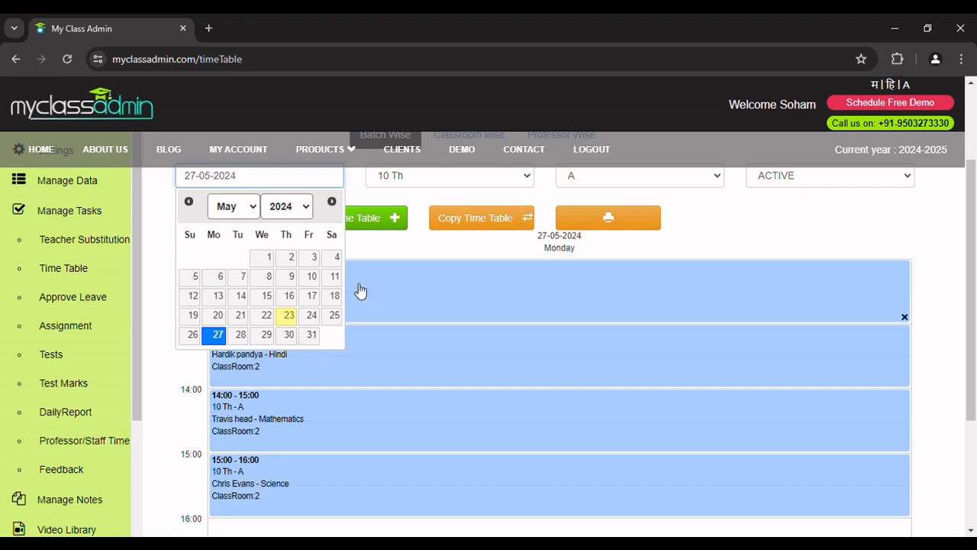
click(369, 254)
Step: Start copying a timetable and choose course 10 Th, batch A as the source to copy from
scroll(370, 257, up, 3)
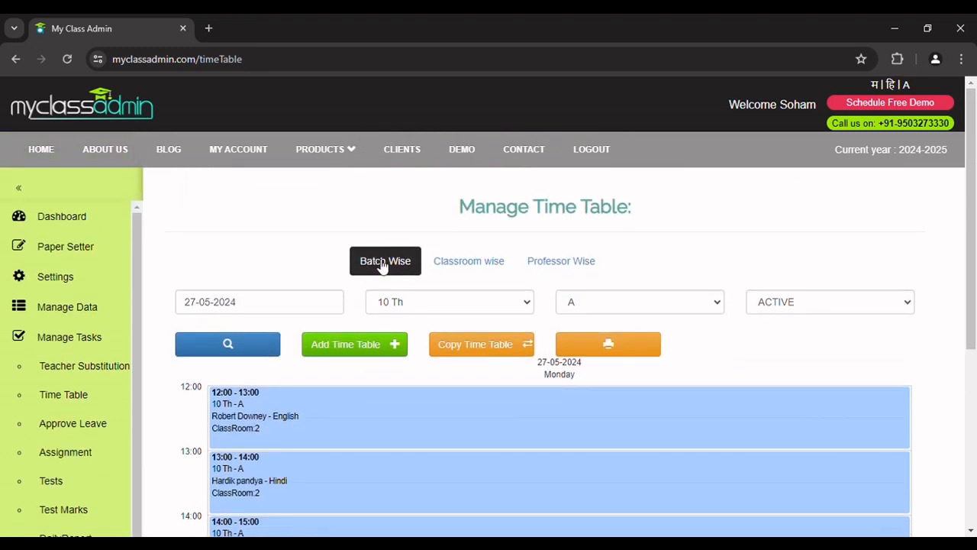
click(481, 345)
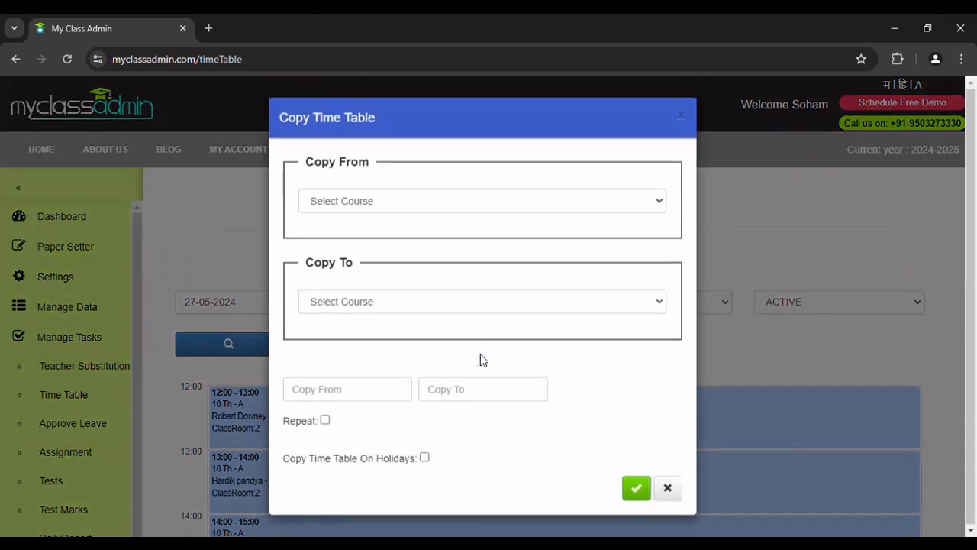
click(353, 204)
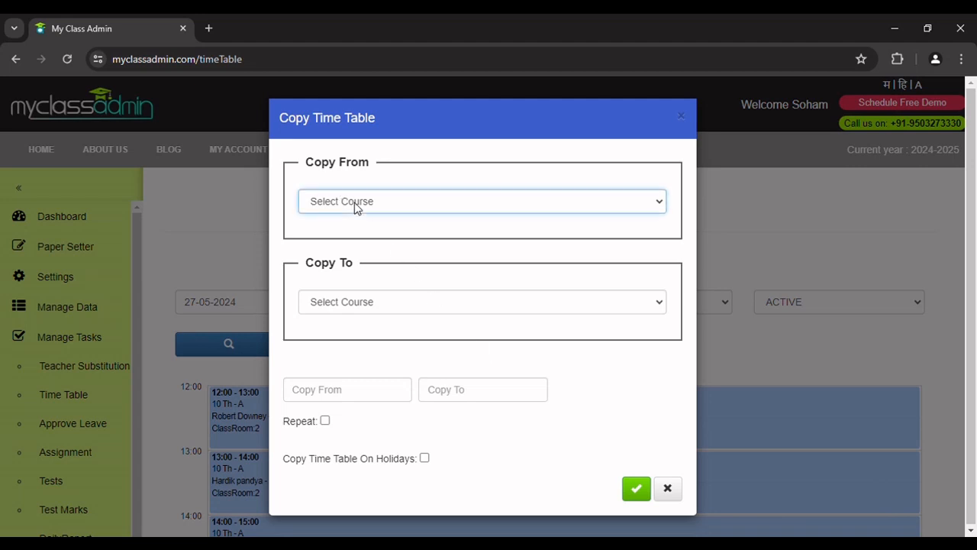
click(351, 255)
click(417, 242)
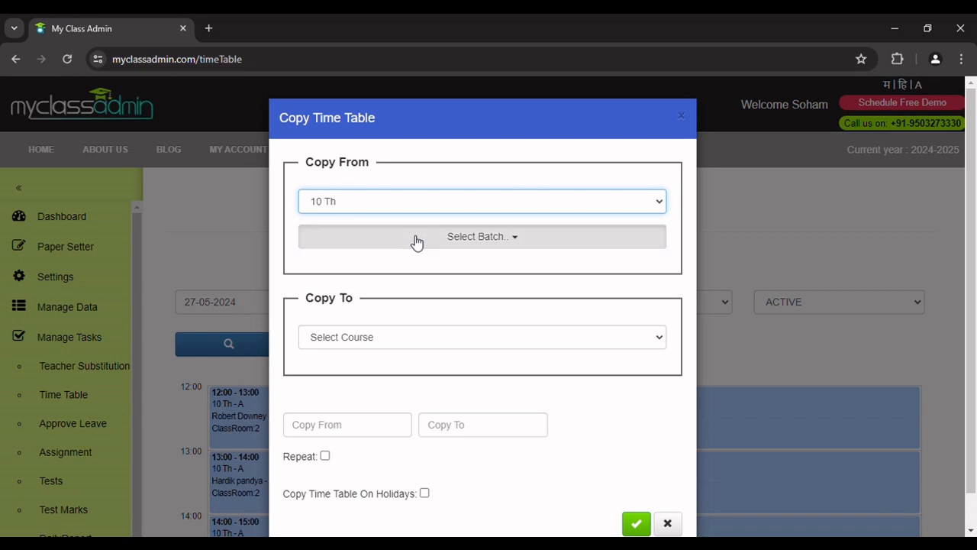
click(317, 261)
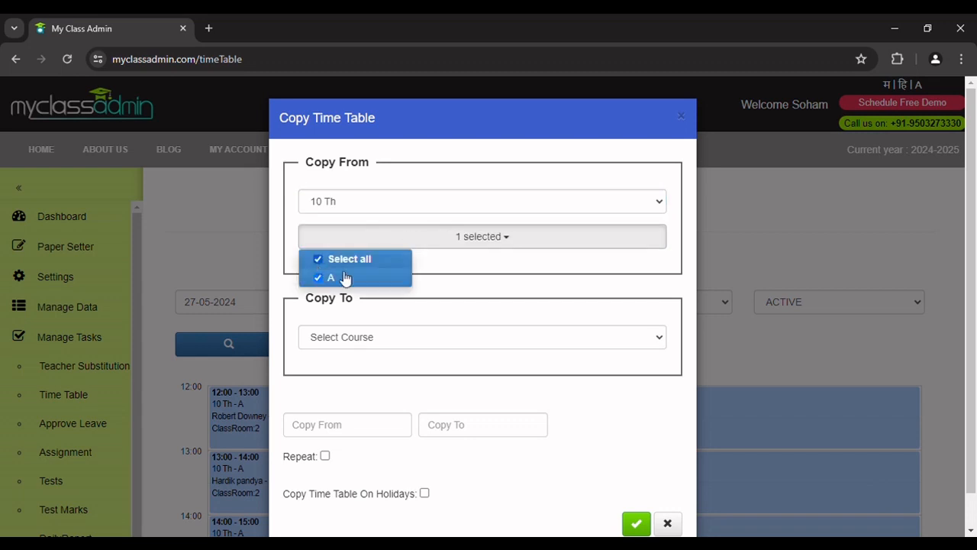
click(441, 319)
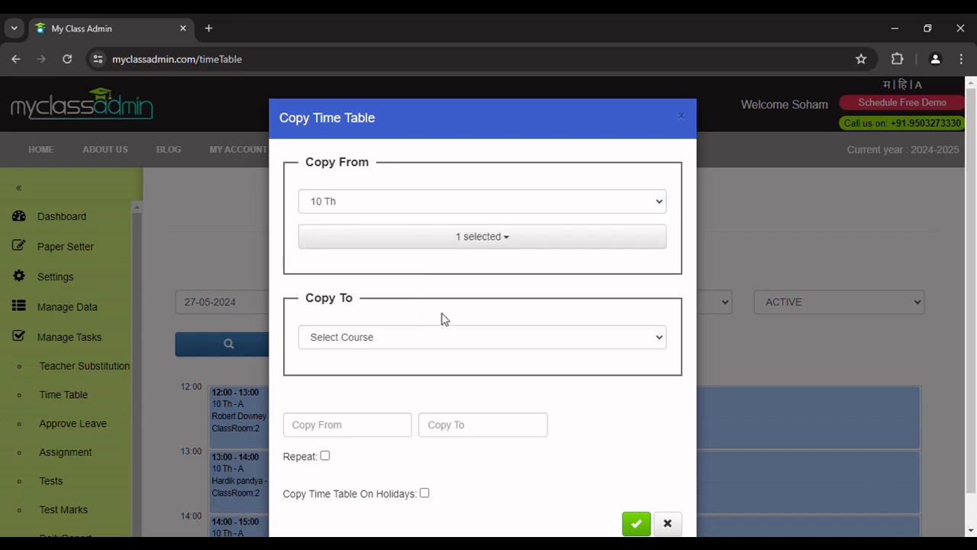
Step: Choose course 10 Th, batch A as the destination for the copied timetable
click(345, 341)
click(341, 385)
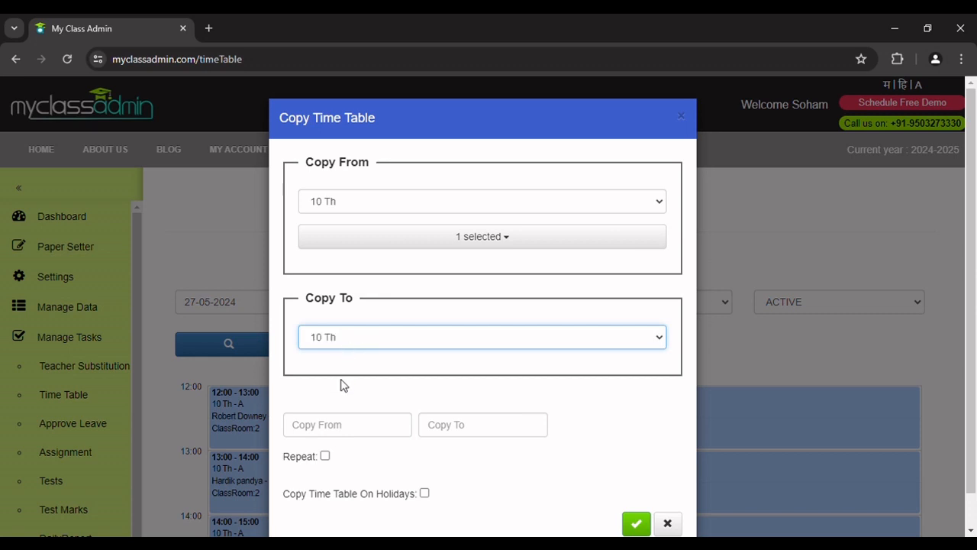
click(403, 382)
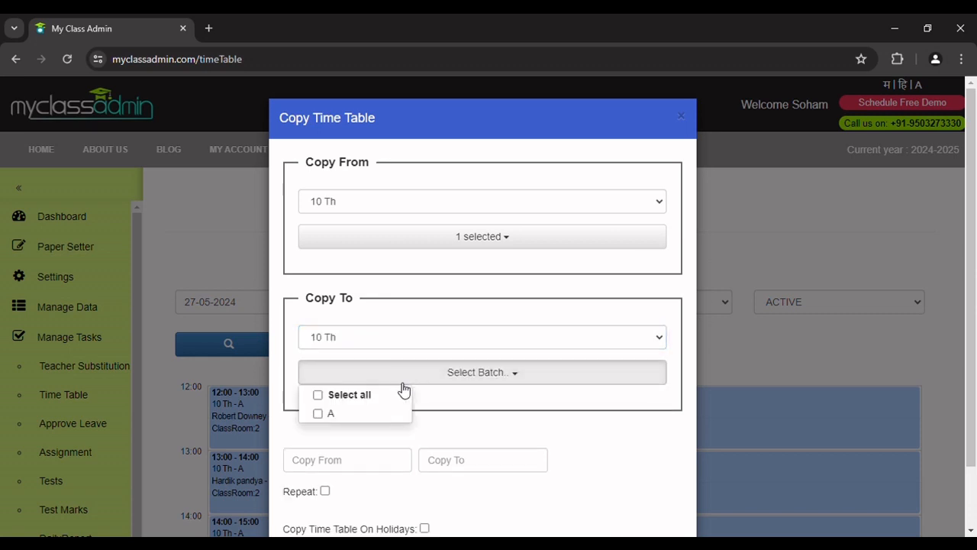
click(337, 414)
click(489, 416)
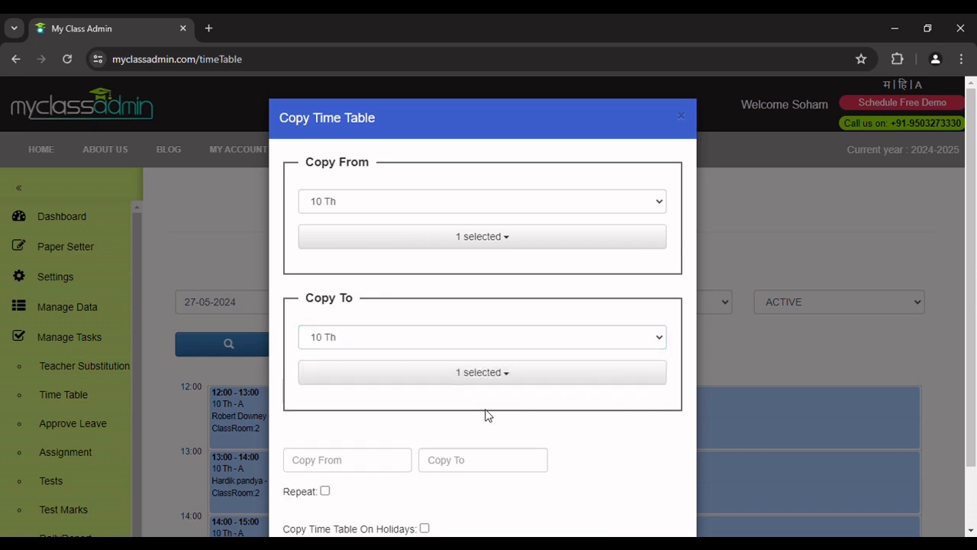
Step: Set the date to copy from to 27-05-2024 and enable repeating the timetable
scroll(486, 415, down, 1)
click(344, 392)
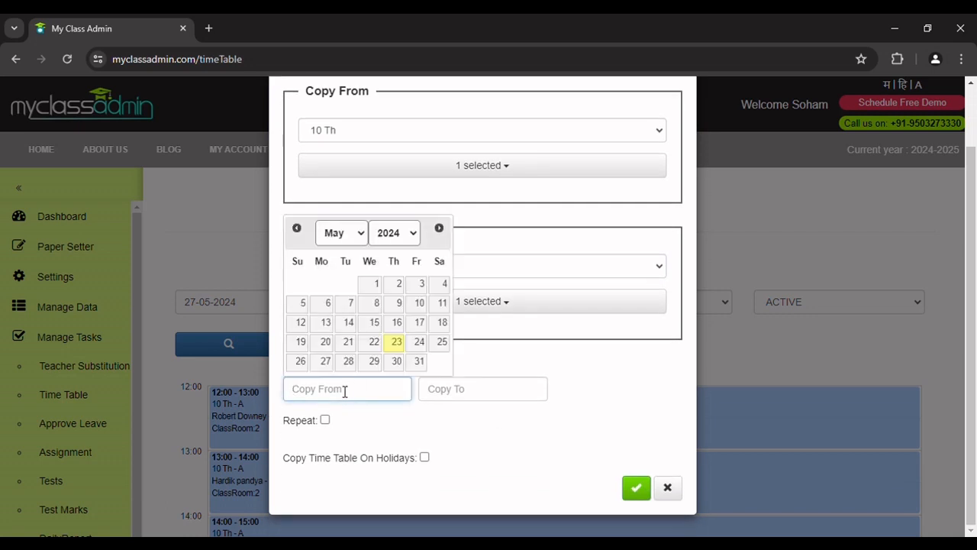
click(325, 362)
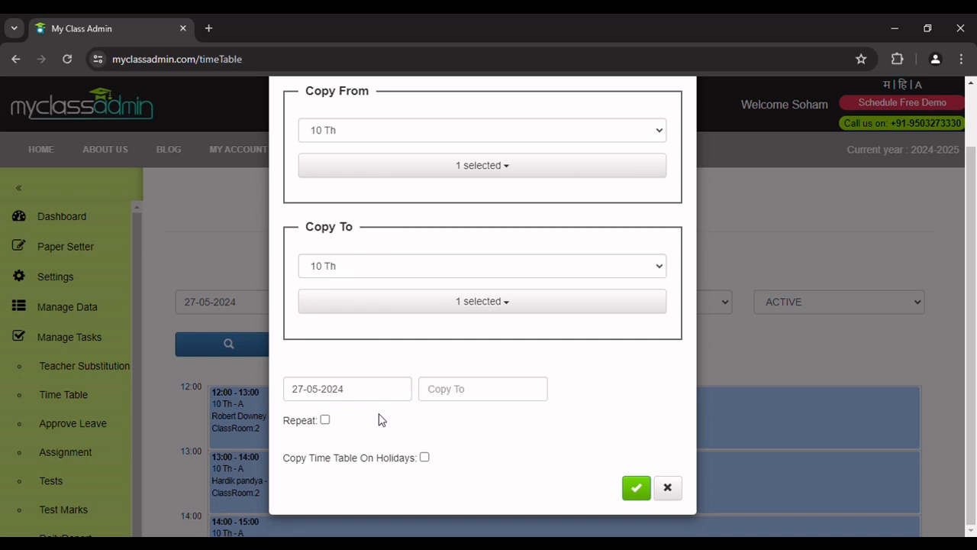
click(325, 420)
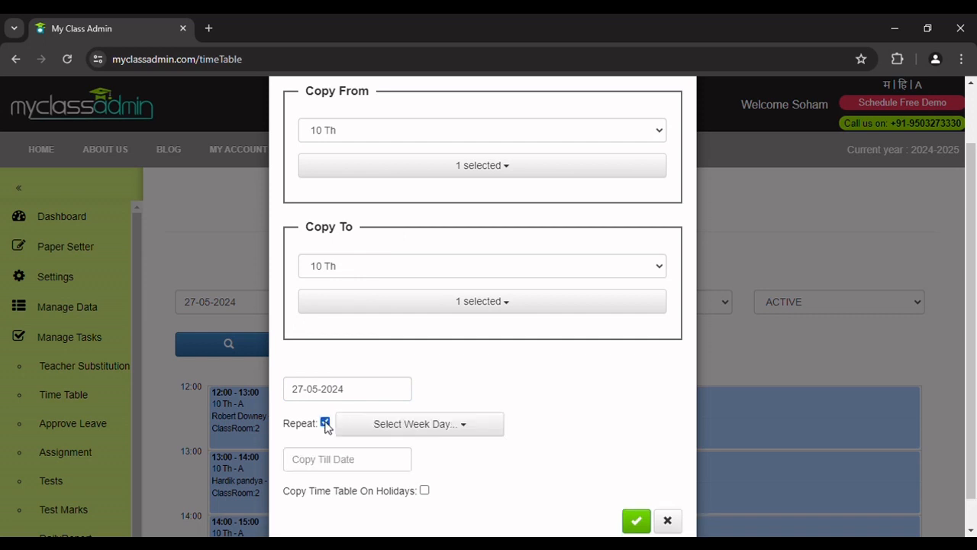
Step: Select Monday through Saturday as the weekdays on which the copied timetable repeats
click(433, 422)
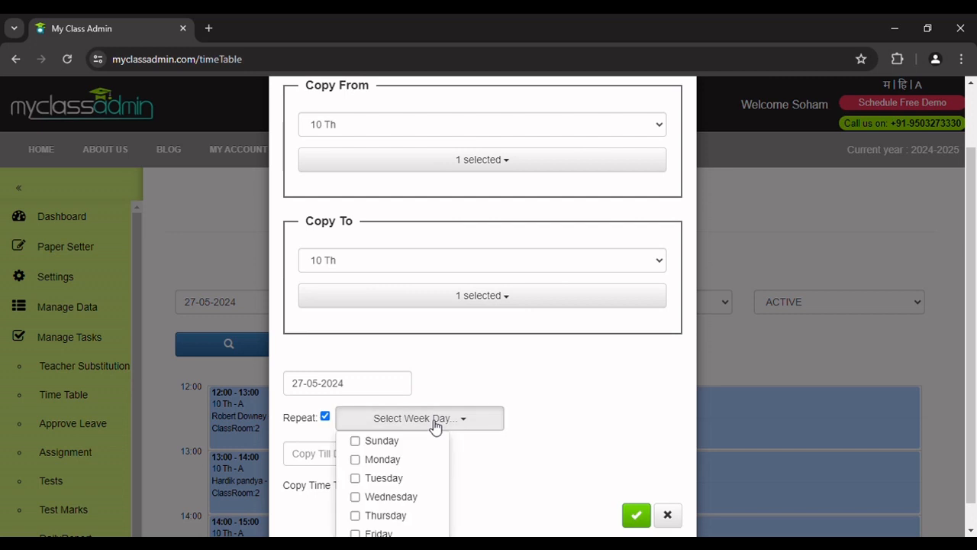
click(356, 460)
click(356, 478)
click(355, 496)
click(356, 515)
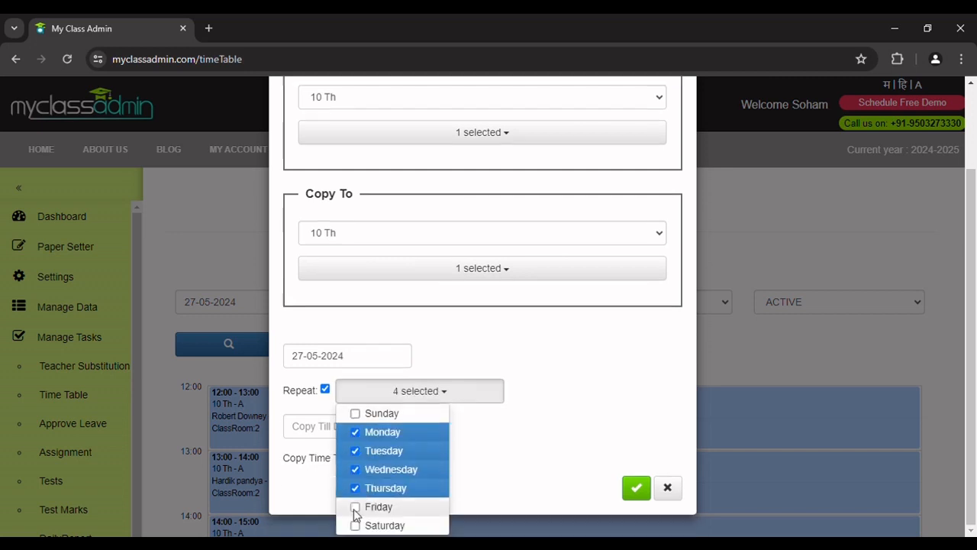
click(355, 506)
click(355, 526)
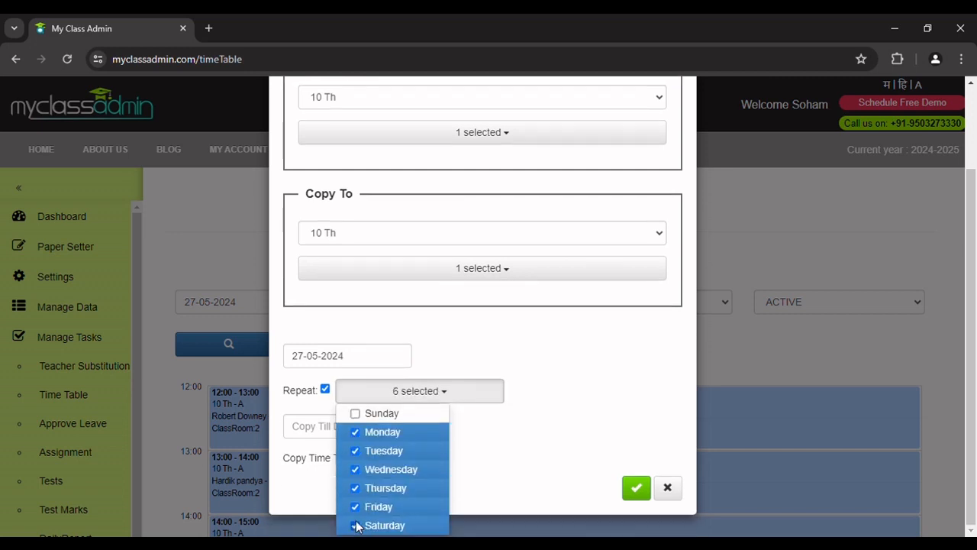
click(463, 430)
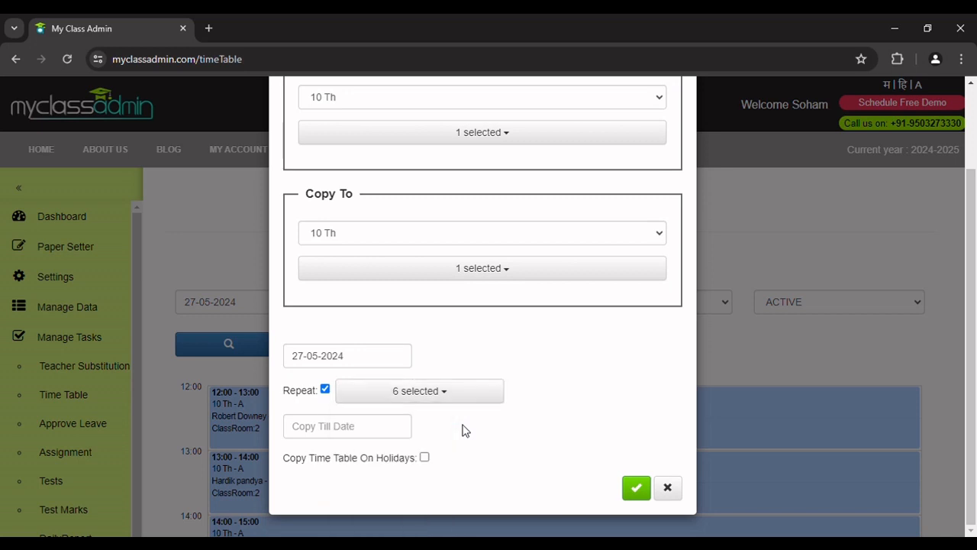
Step: Set the copy-till date to 31-05-2024 and carry out the timetable copy
click(331, 430)
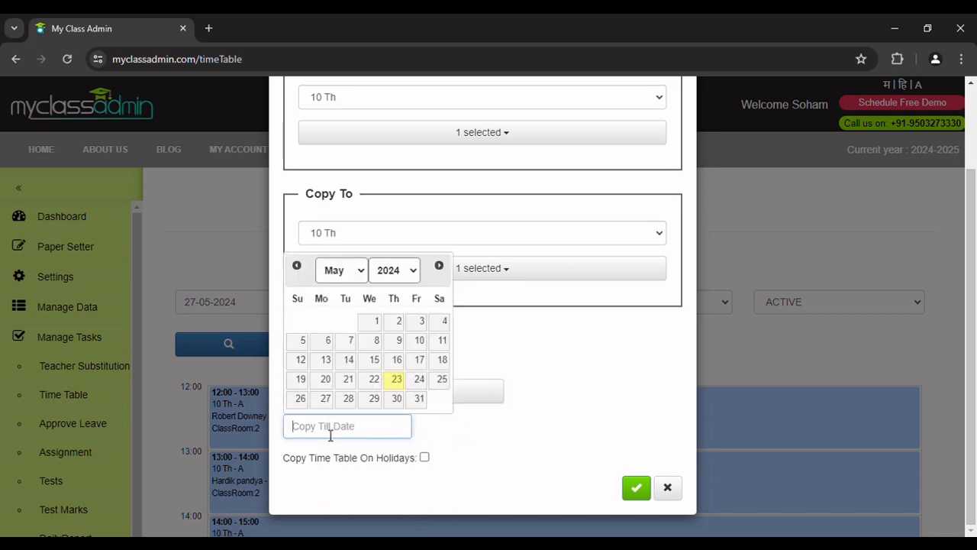
click(420, 399)
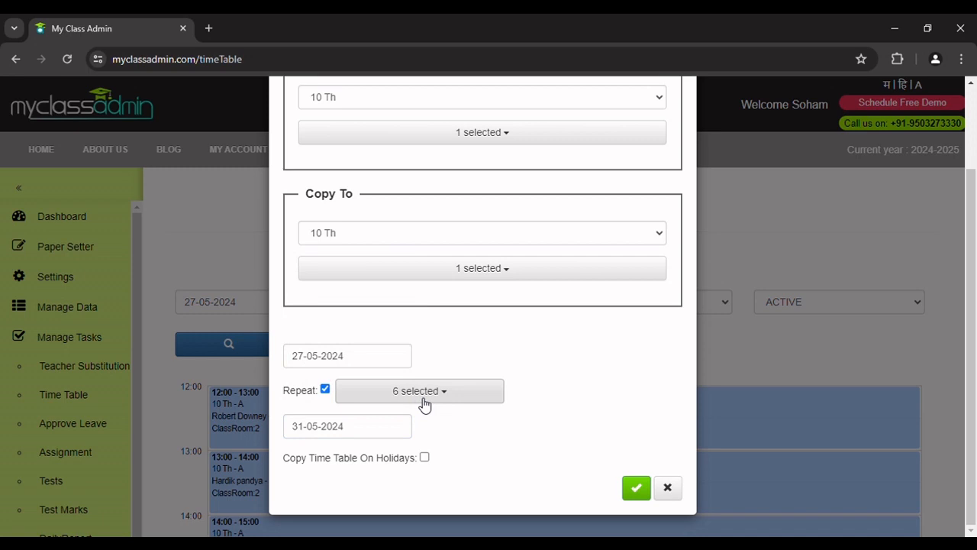
click(640, 489)
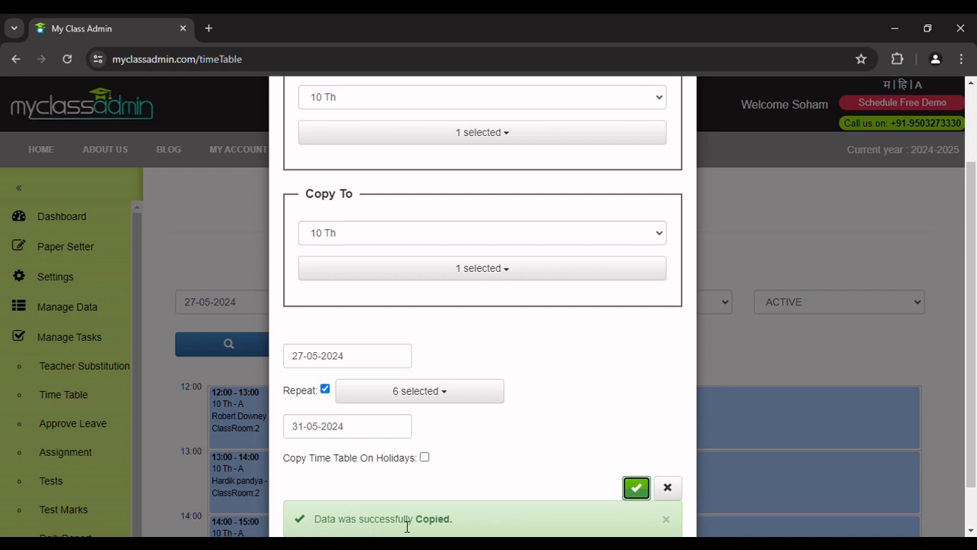
scroll(502, 406, down, 1)
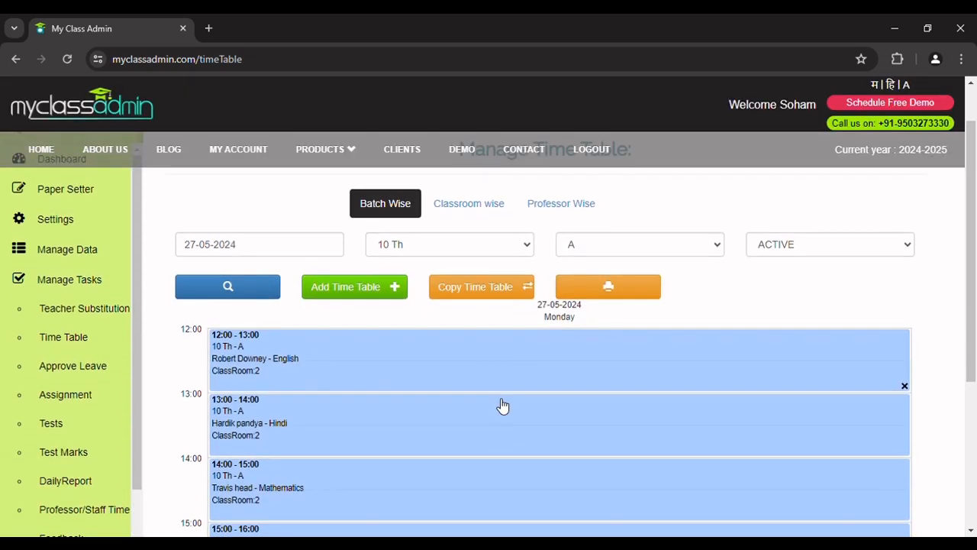
Step: Search the 10 Th, batch A timetable from 27-05-2024 and review the lectures copied across the week
click(265, 244)
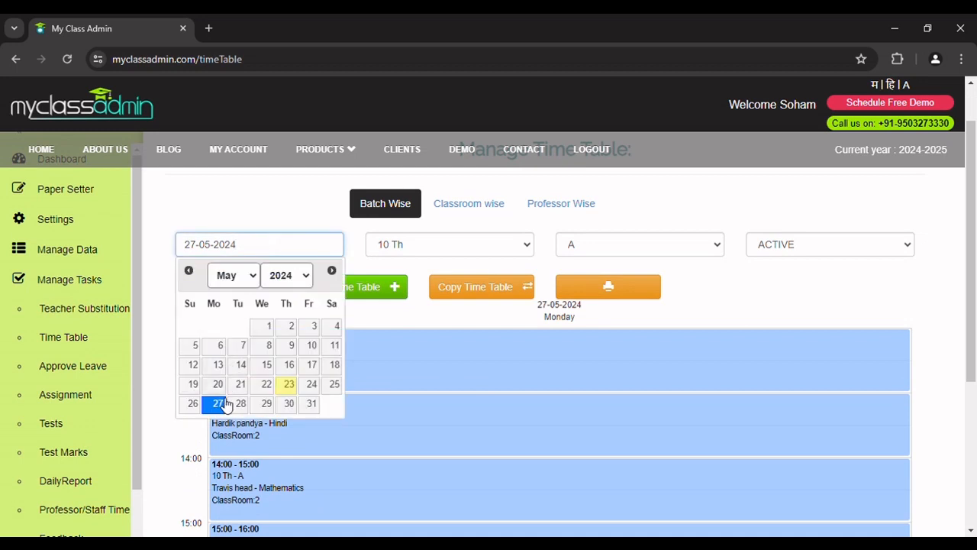
click(219, 403)
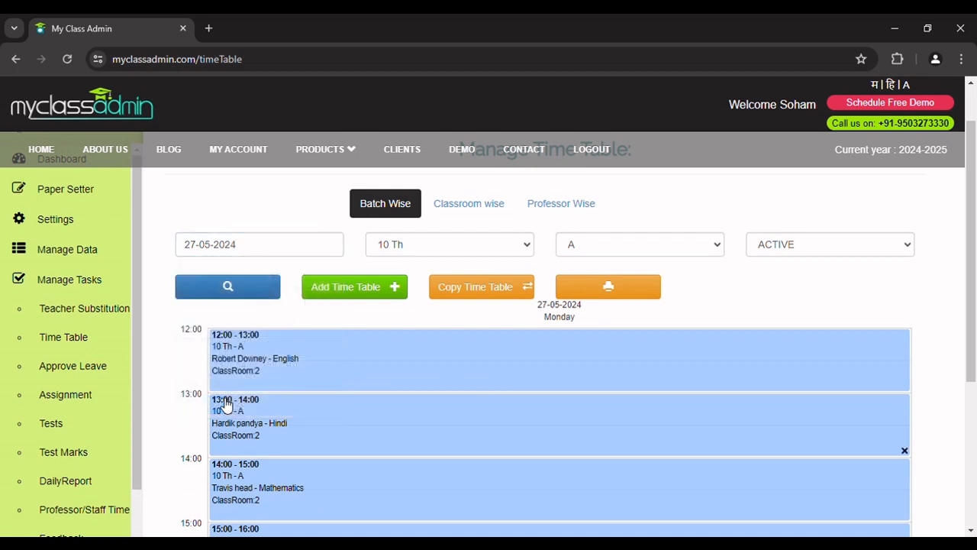
click(228, 288)
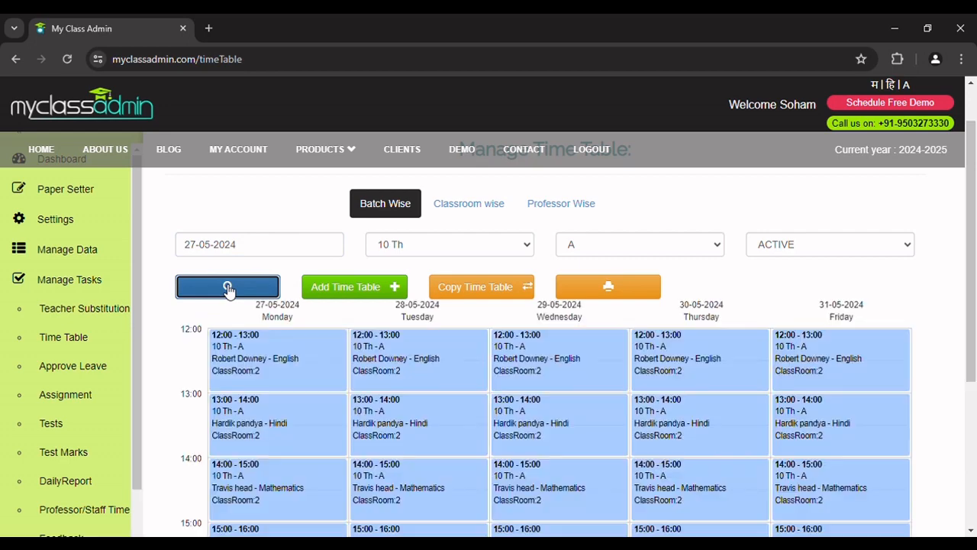
scroll(442, 382, down, 2)
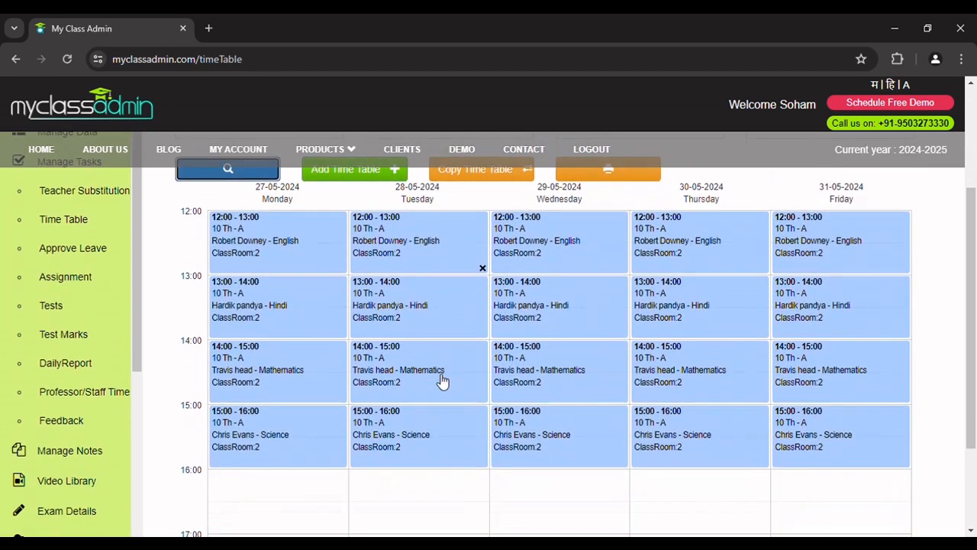
scroll(442, 382, up, 1)
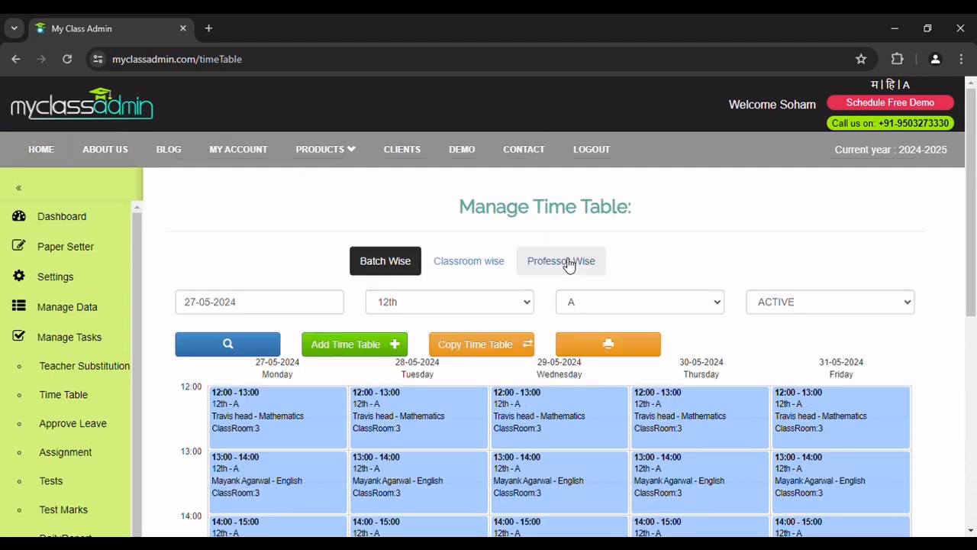
Step: Cancel the 12th, batch A English lecture at 13:00 - 14:00 on 29-05-2024 with the reason "professor is not available"
scroll(568, 263, down, 2)
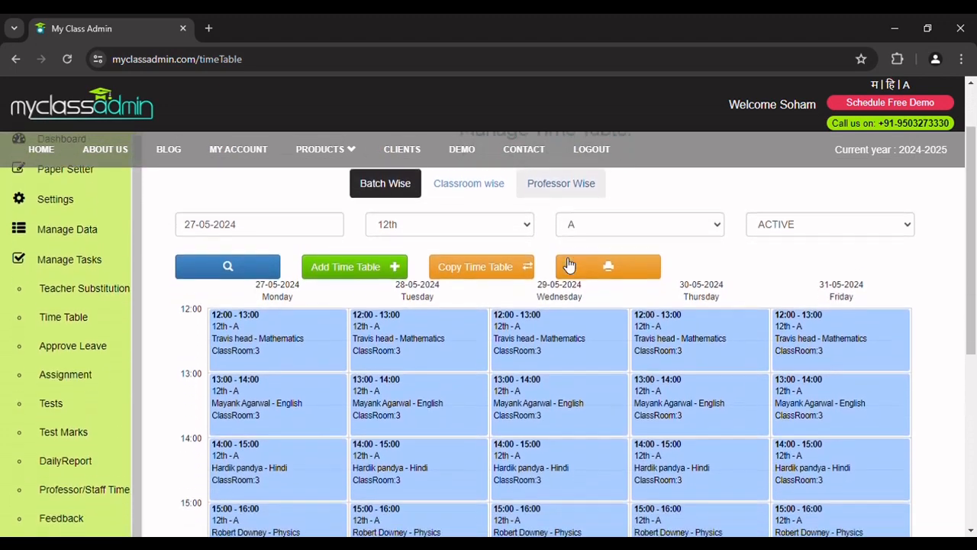
mouse_move(542, 391)
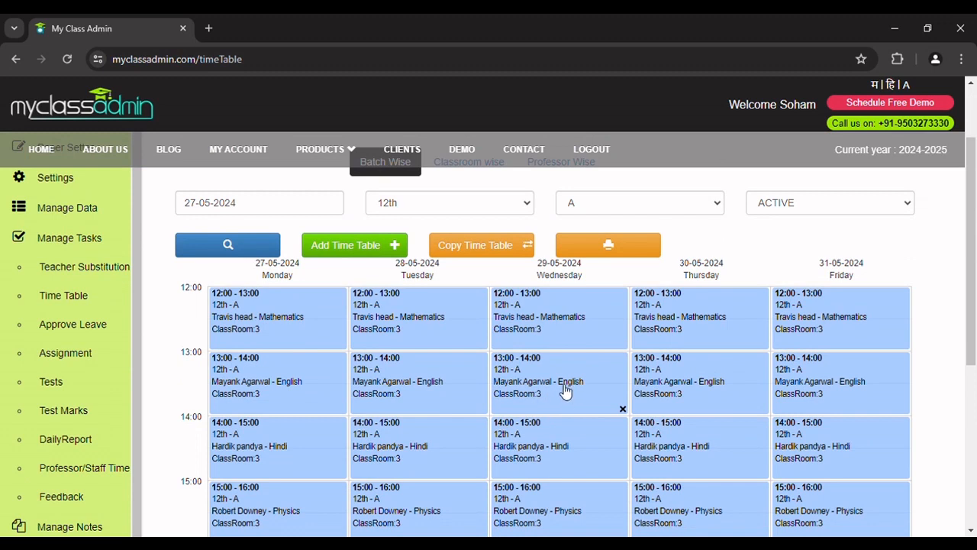
click(624, 411)
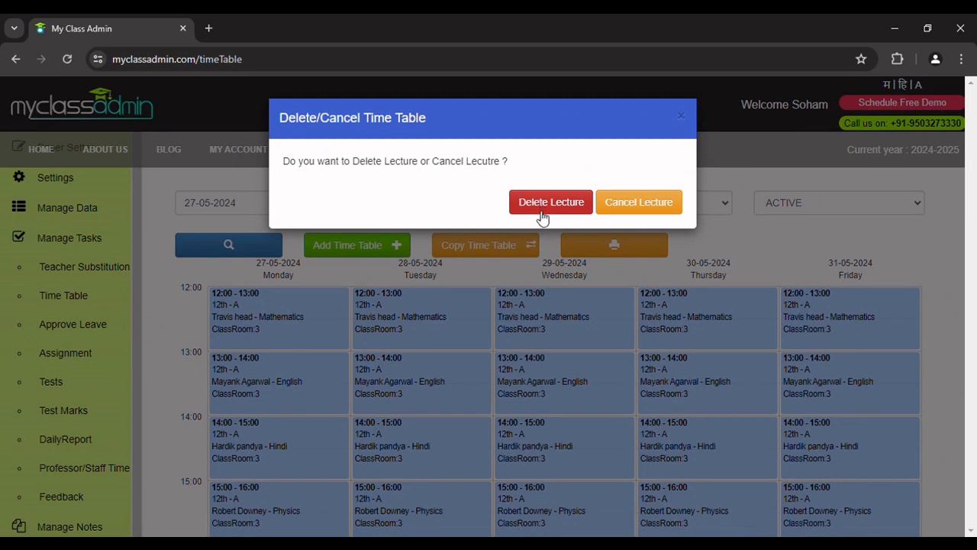
click(638, 203)
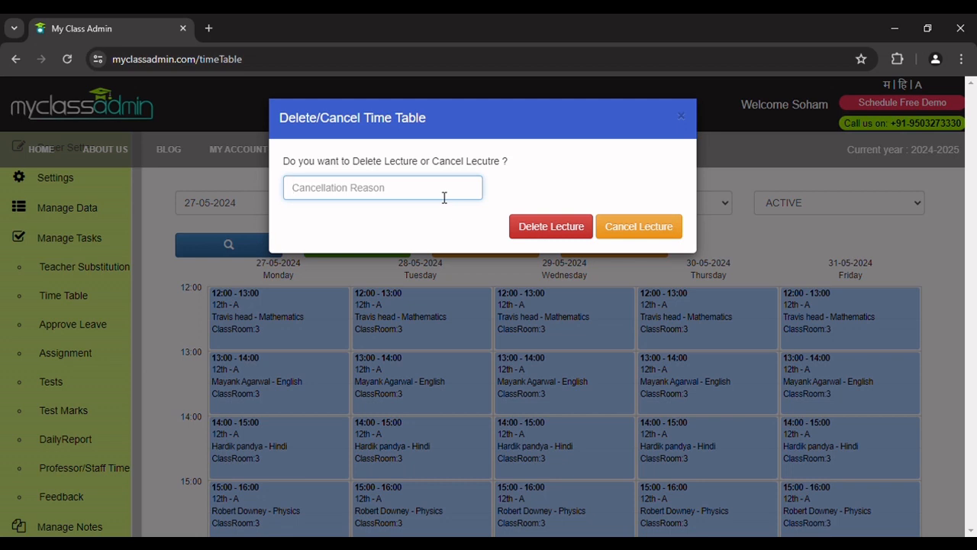
text(professor is not available)
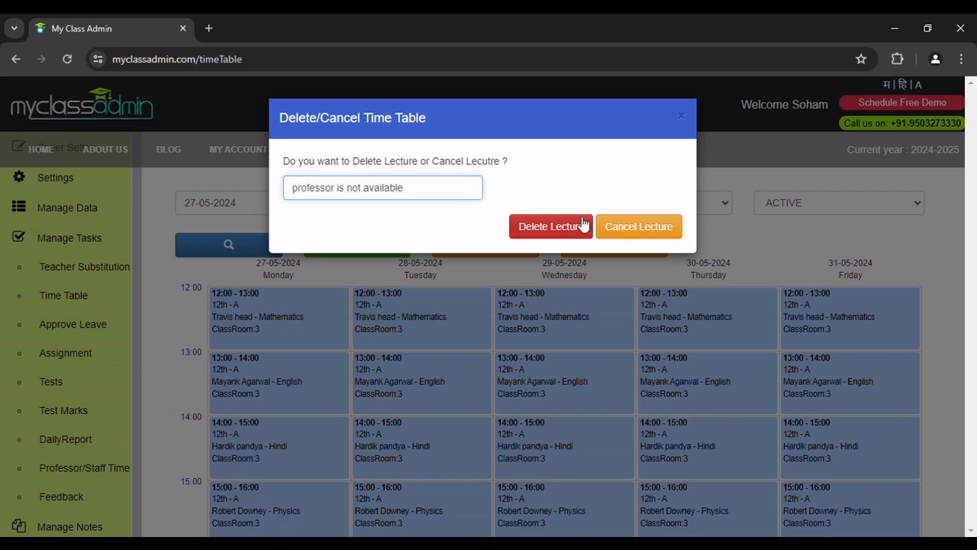
click(620, 225)
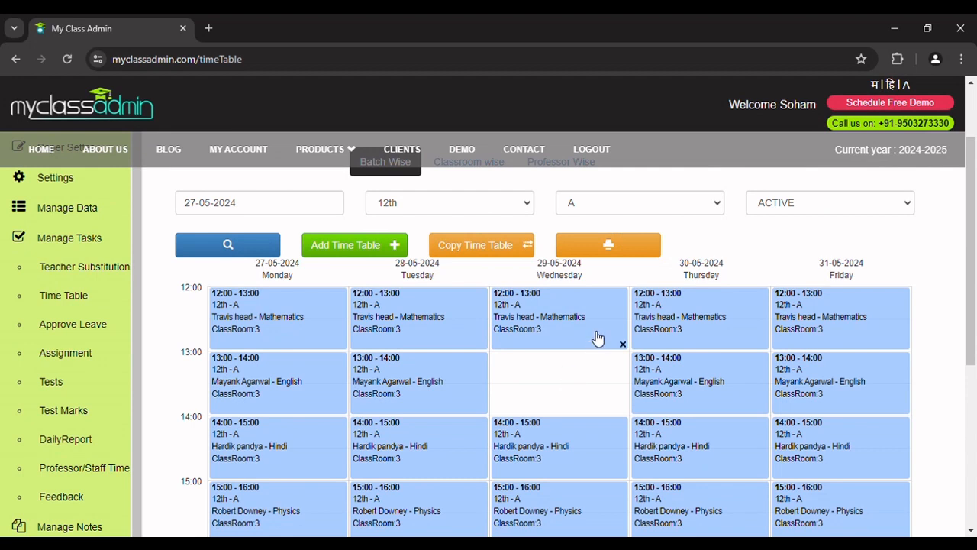
Step: Change the lecture status filter for 12th, batch A, search the timetable from 27-05-2024 and review the week's lectures
scroll(653, 322, up, 2)
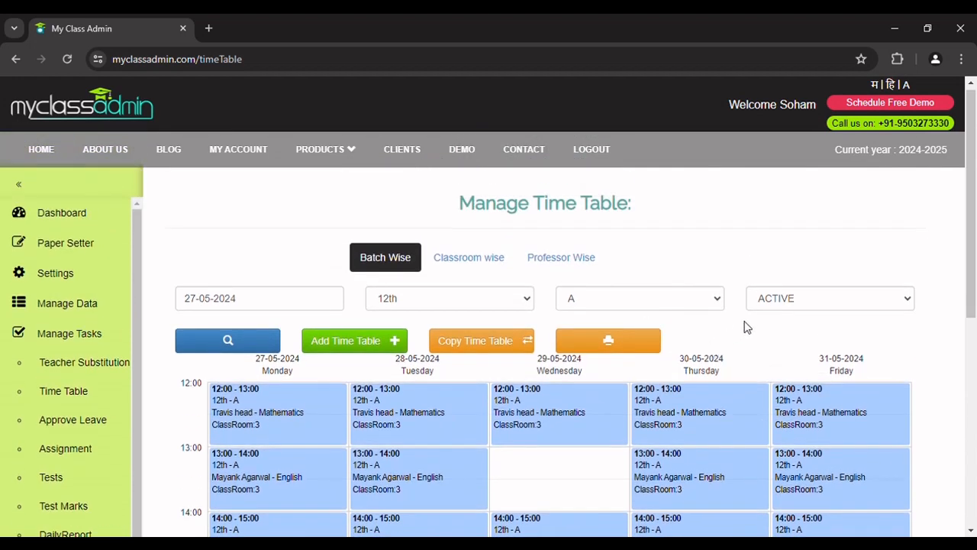
click(792, 307)
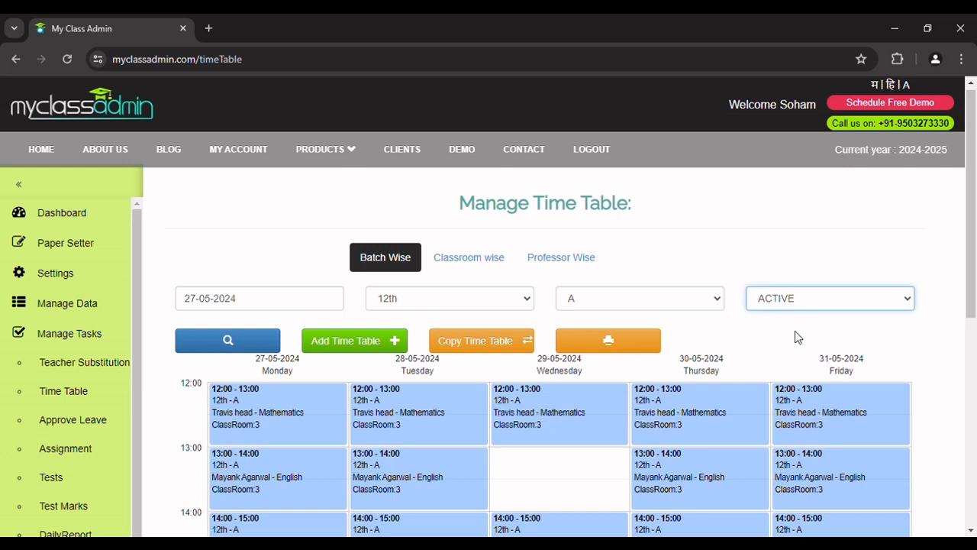
key(Down)
click(243, 347)
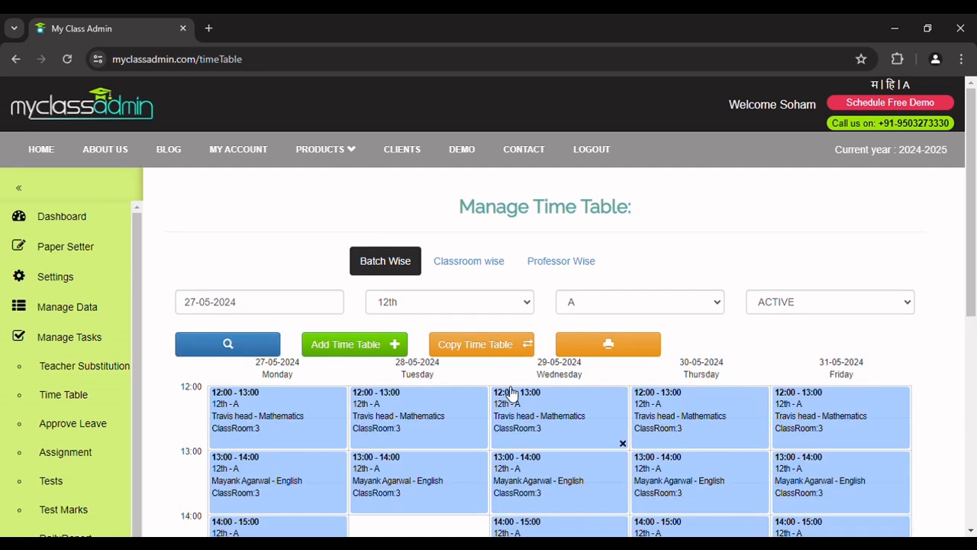
scroll(512, 393, down, 2)
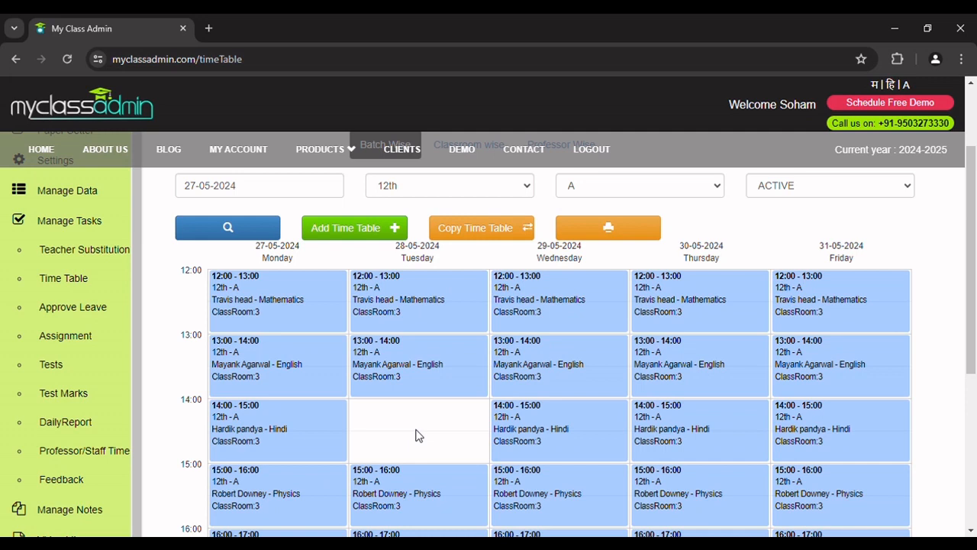
Step: Open the 12th, batch A English lecture at 13:00 - 14:00 on 28-05-2024 for editing and save its timetable entry
mouse_move(415, 392)
click(410, 374)
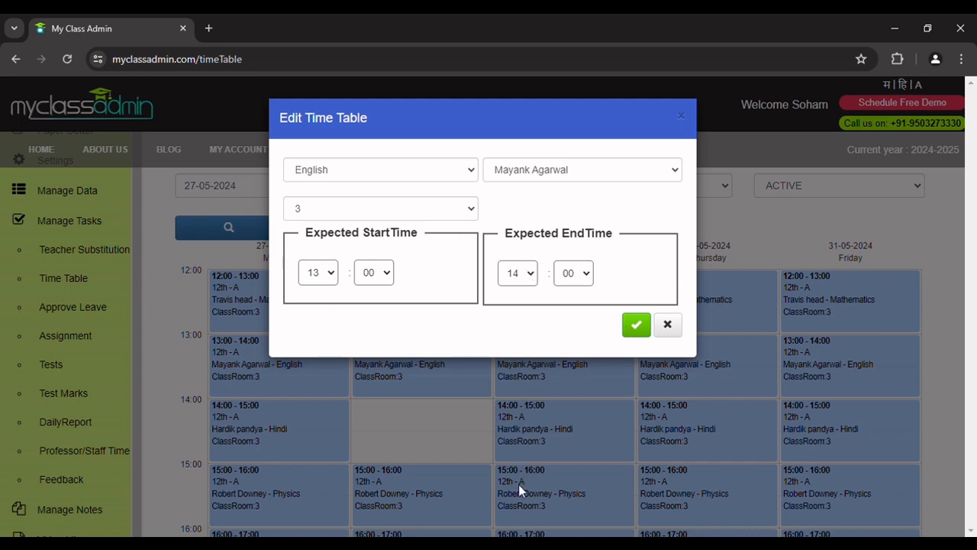
key(Down)
click(638, 327)
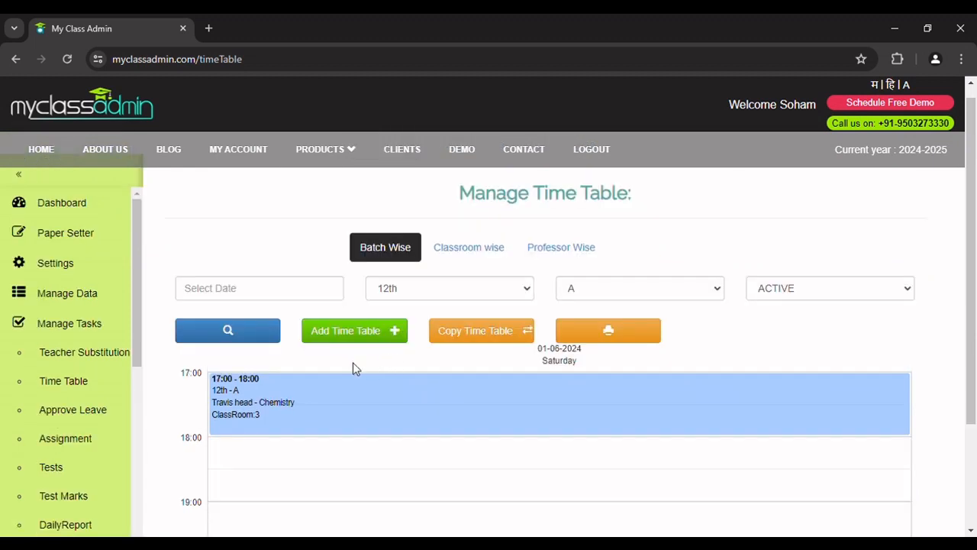
Step: Add a Chemistry lecture for 12th, batch B on 01-06-2024, 17:00 - 18:00 in classroom 3, combining it with batch A's lecture
mouse_move(234, 389)
click(603, 292)
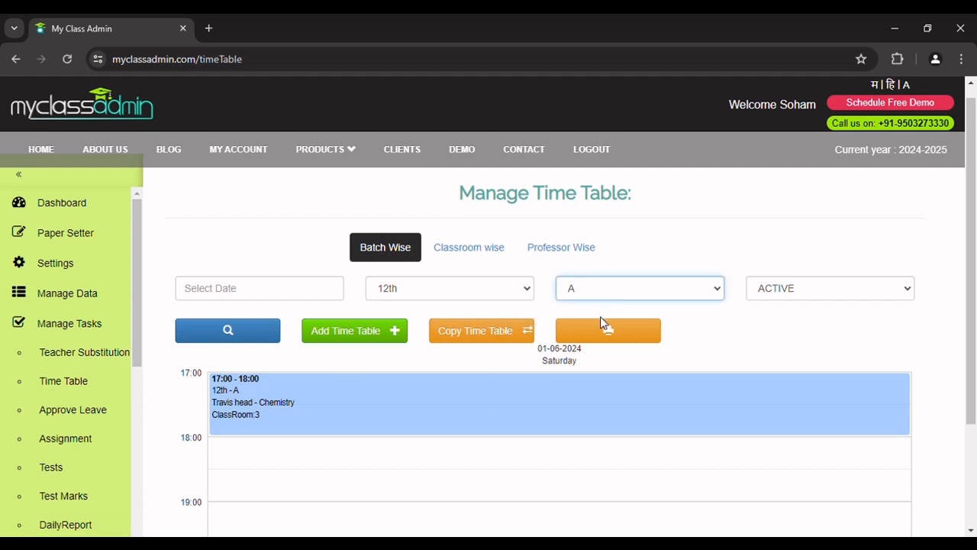
click(413, 349)
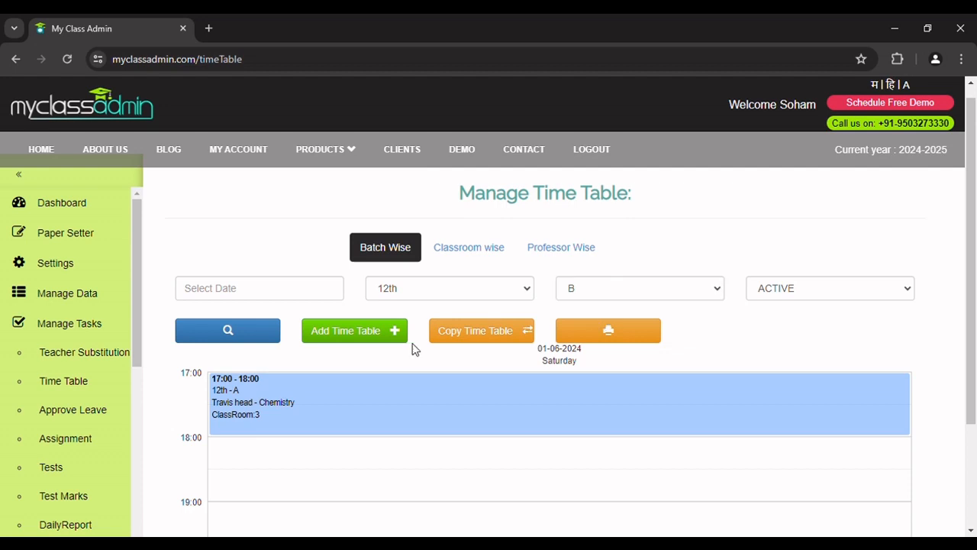
click(370, 336)
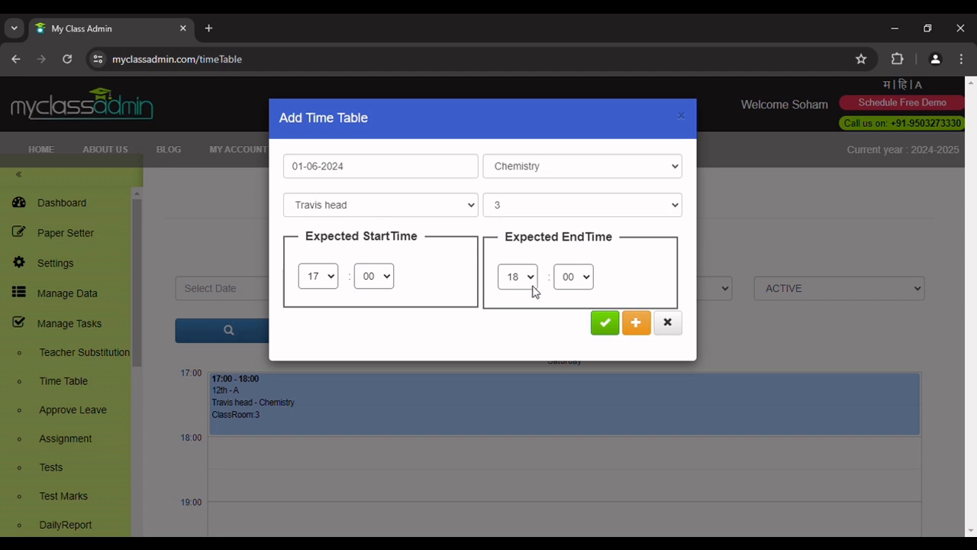
click(604, 324)
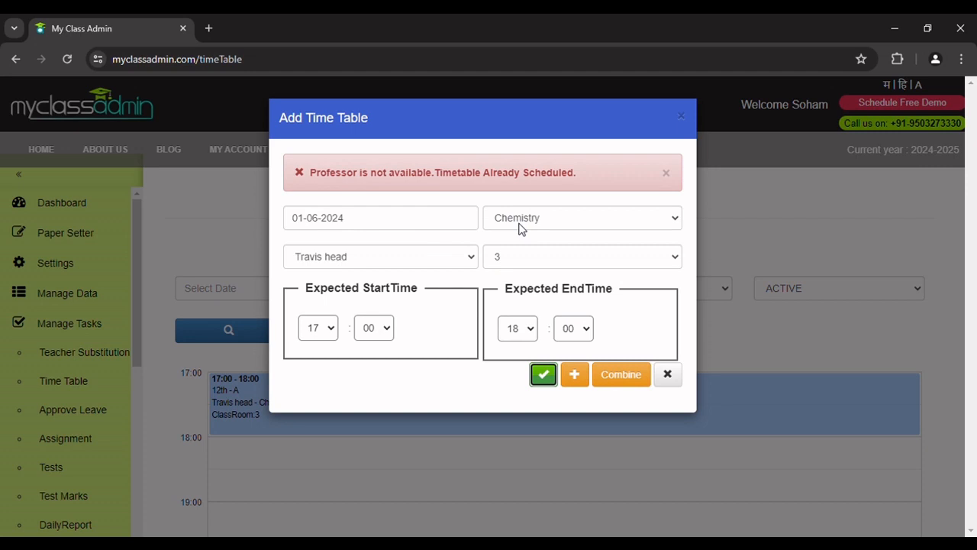
click(625, 375)
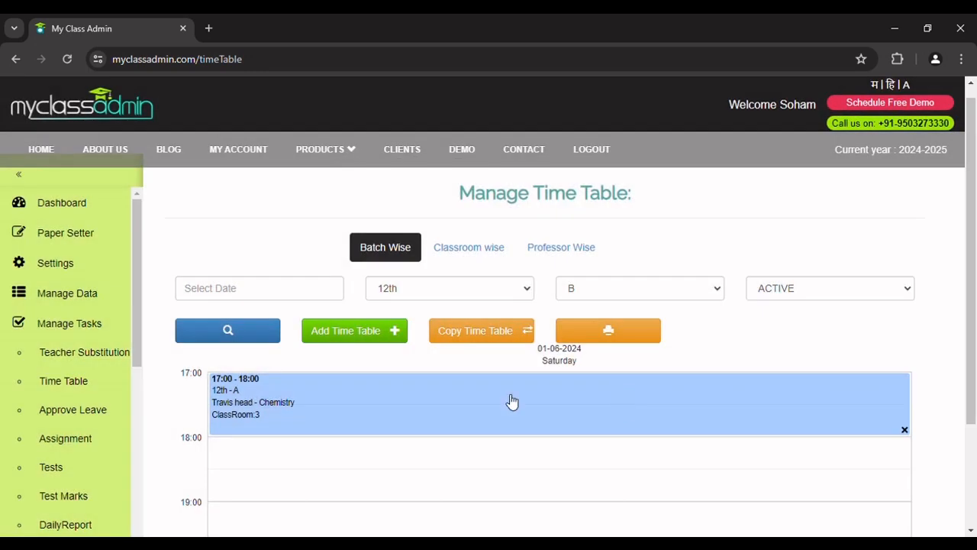
Step: Search the classroom-wise timetable for classroom 3 on 01-06-2024 to check the combined lecture
click(469, 247)
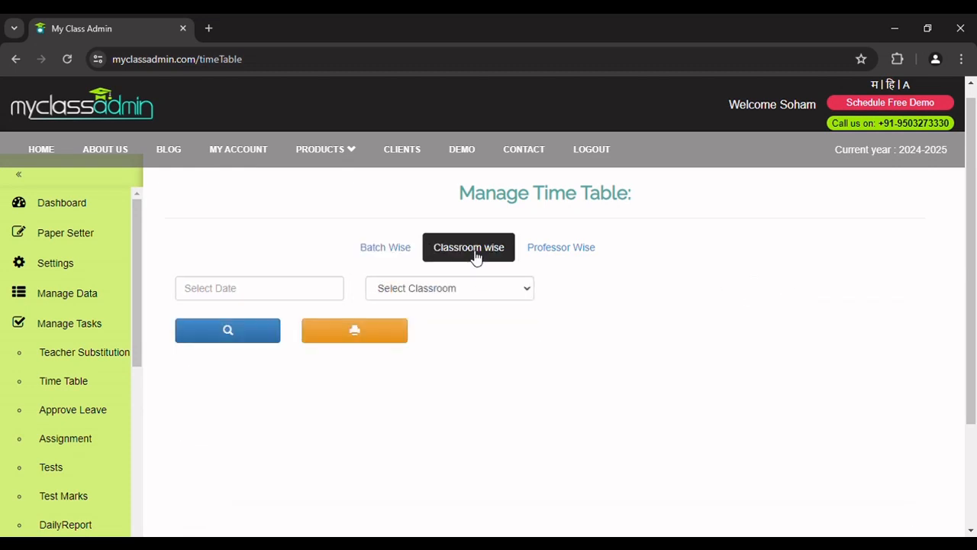
click(277, 300)
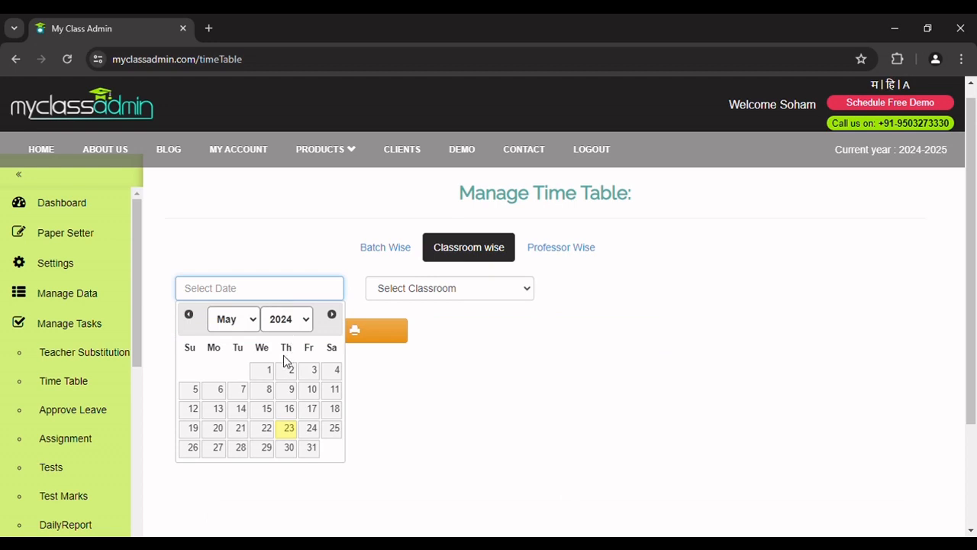
click(332, 314)
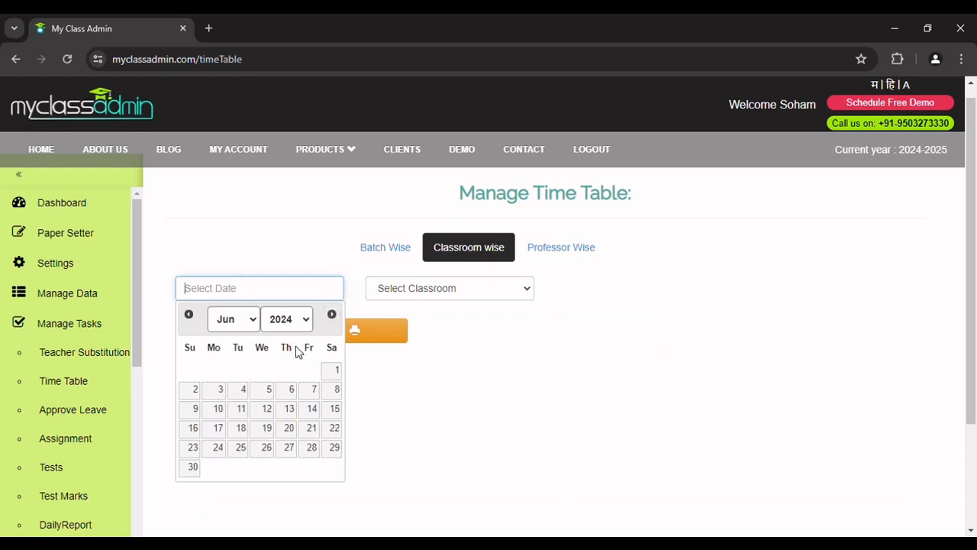
click(333, 373)
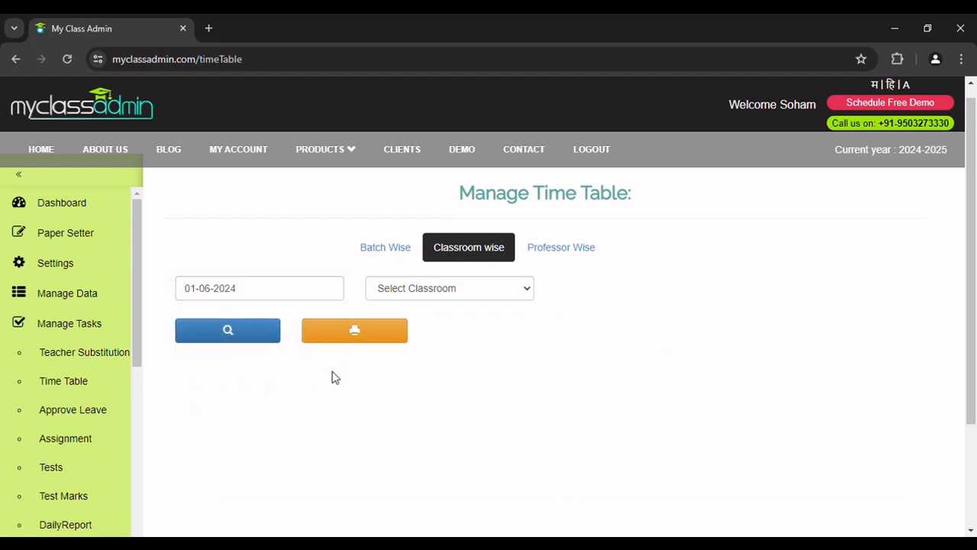
click(426, 290)
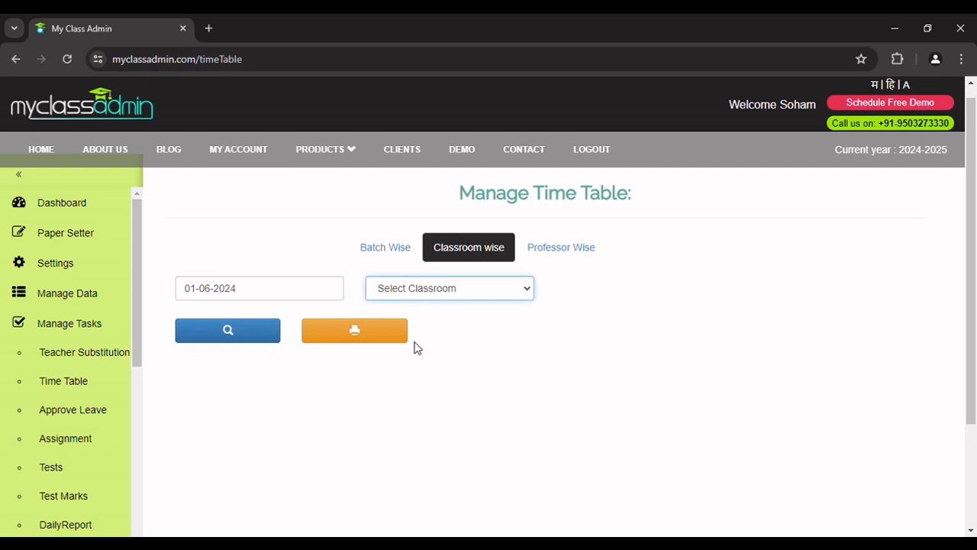
key(3)
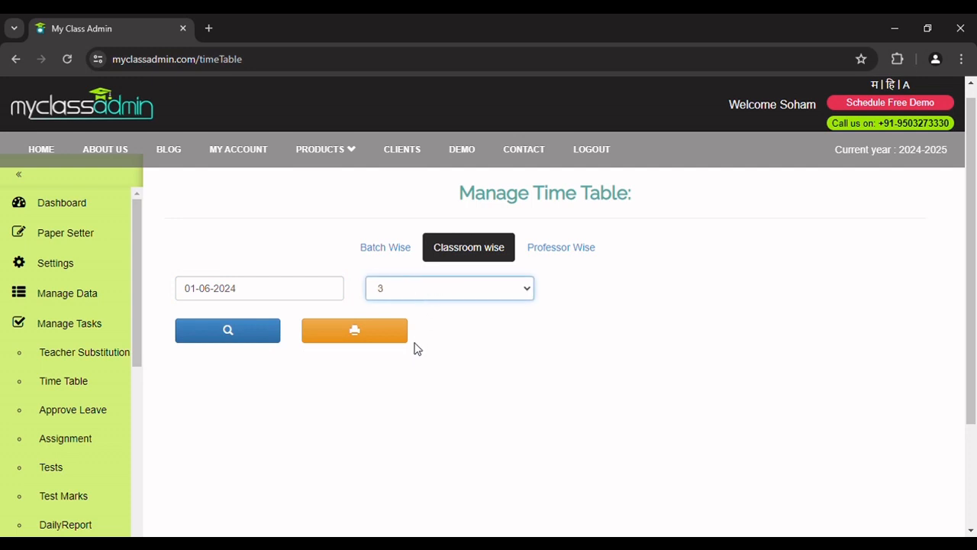
click(239, 339)
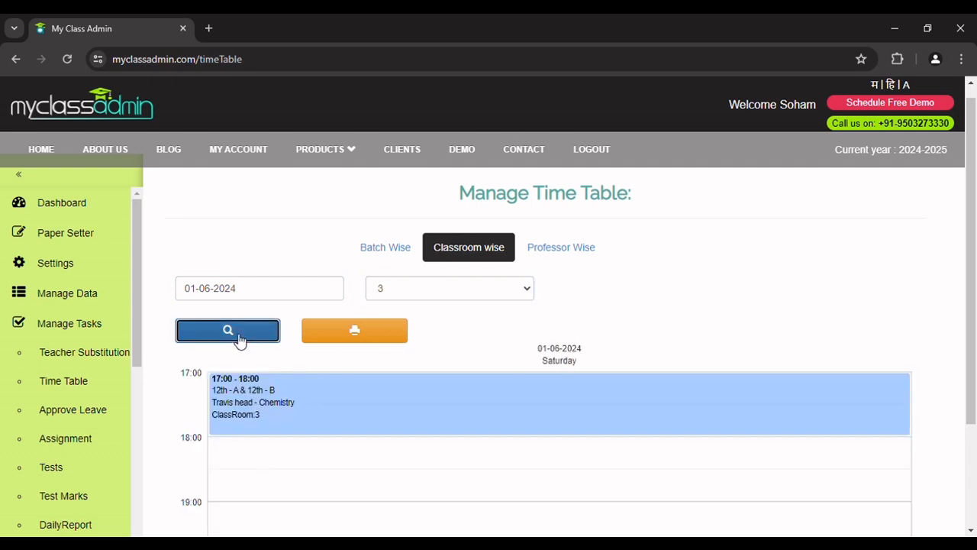